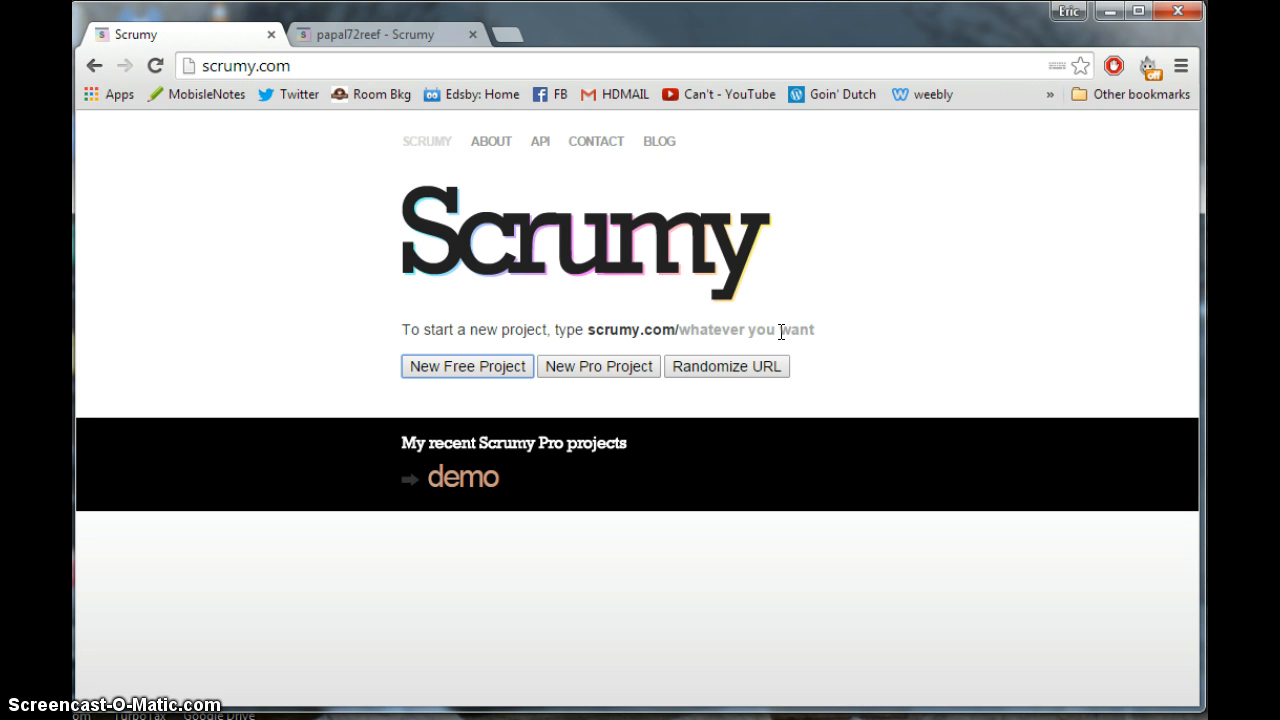
left_click(356, 40)
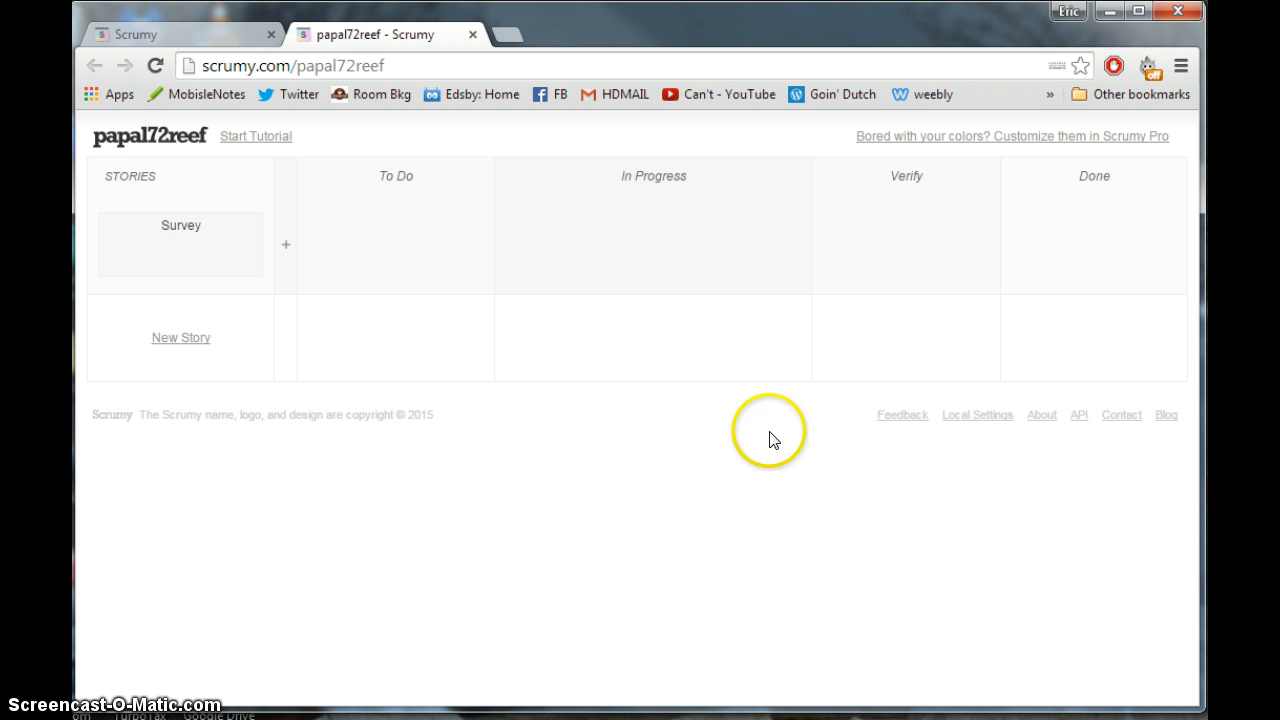
mouse_move(249, 268)
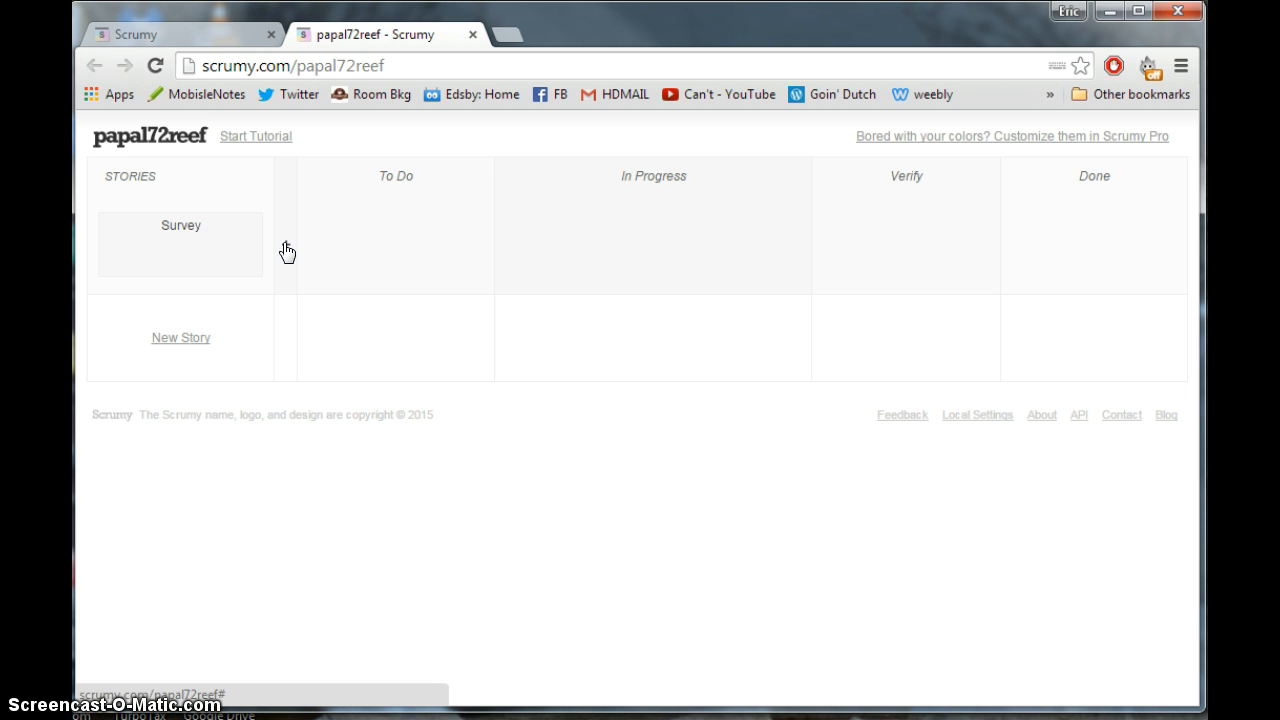
- Add a 'Write the questions' task to Survey, assigned to 1
left_click(284, 247)
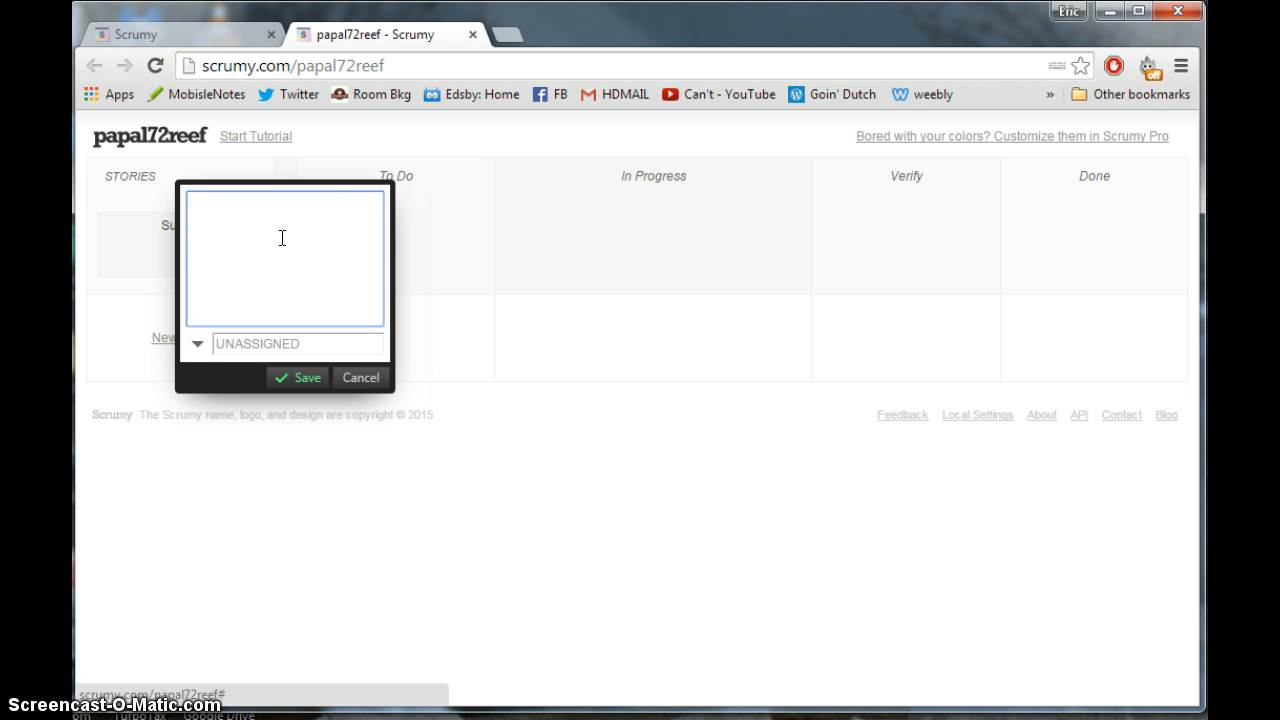
left_click(314, 209)
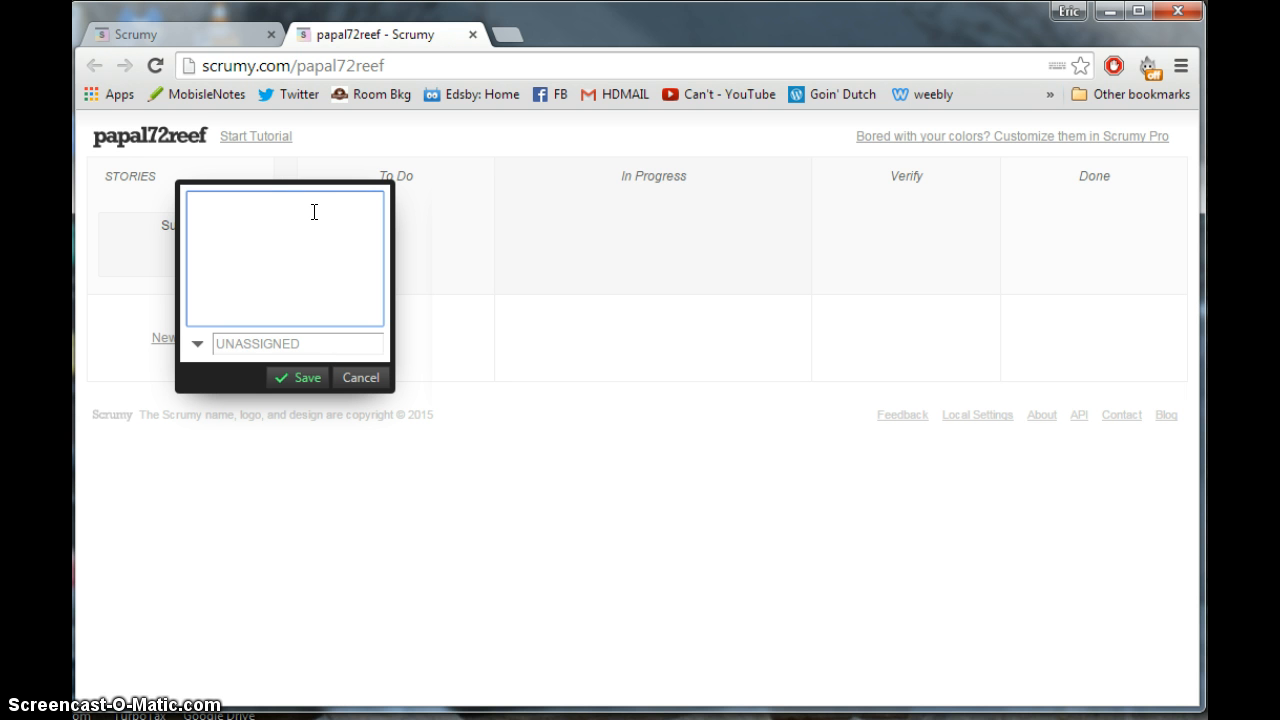
type("Write the questions")
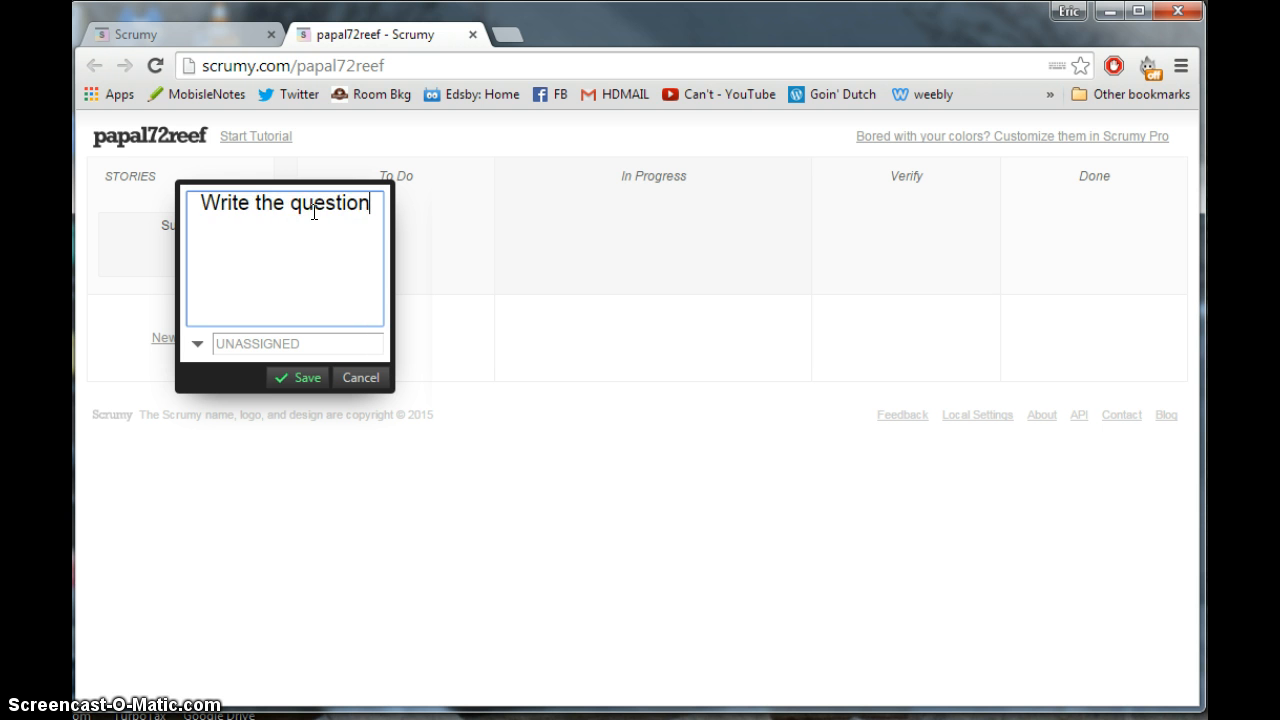
left_click(310, 343)
type("1")
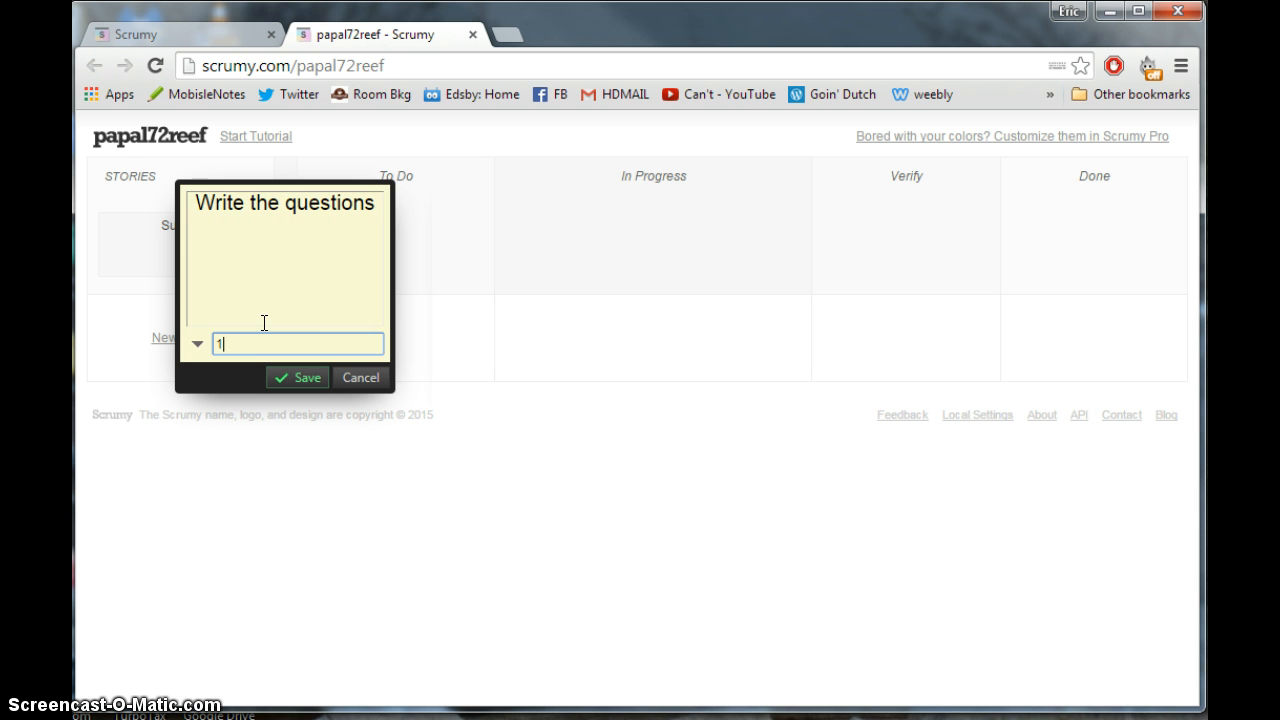
left_click(294, 378)
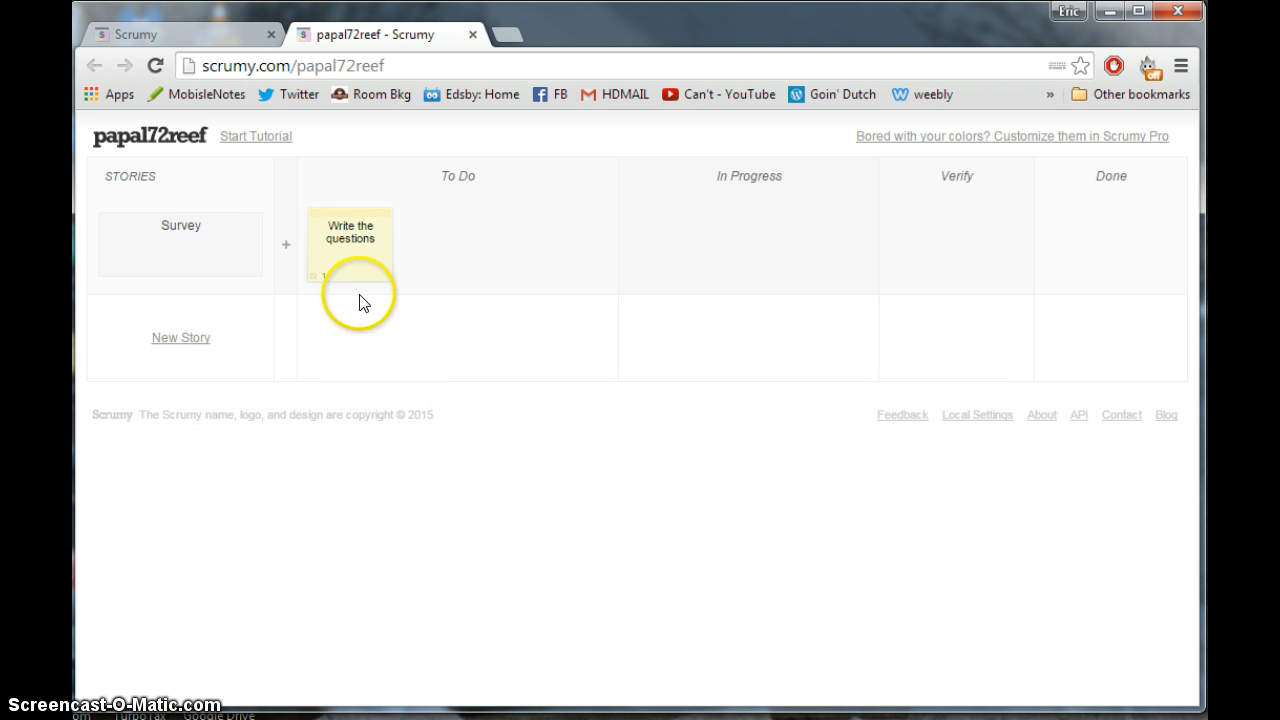
- Add a 'Design the survey' task to Survey, assigned to 2
left_click(286, 249)
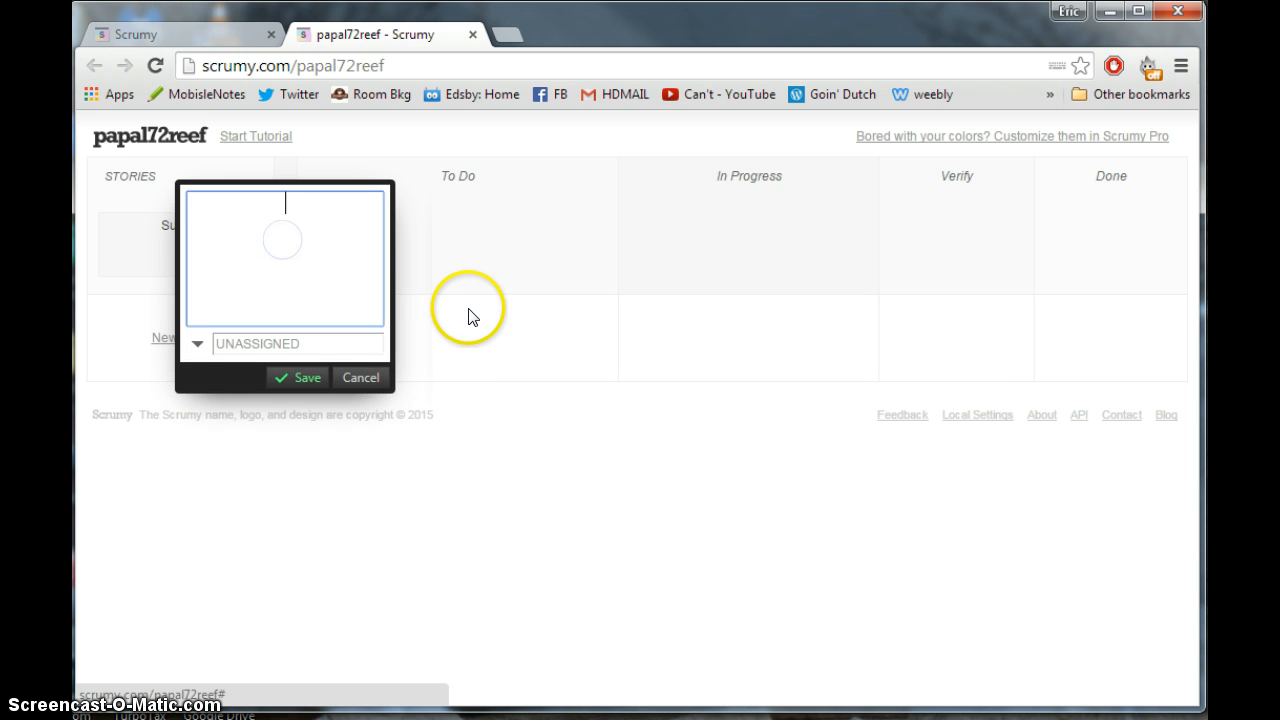
type("Design t")
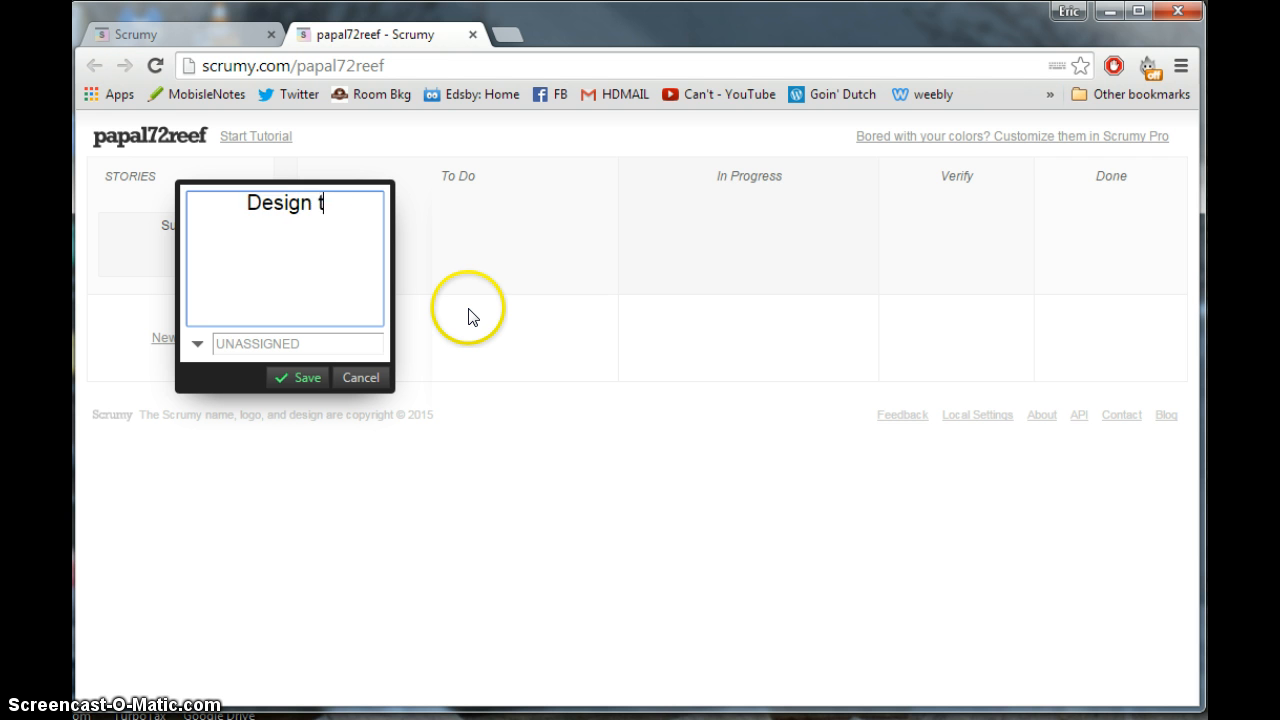
type("he survey")
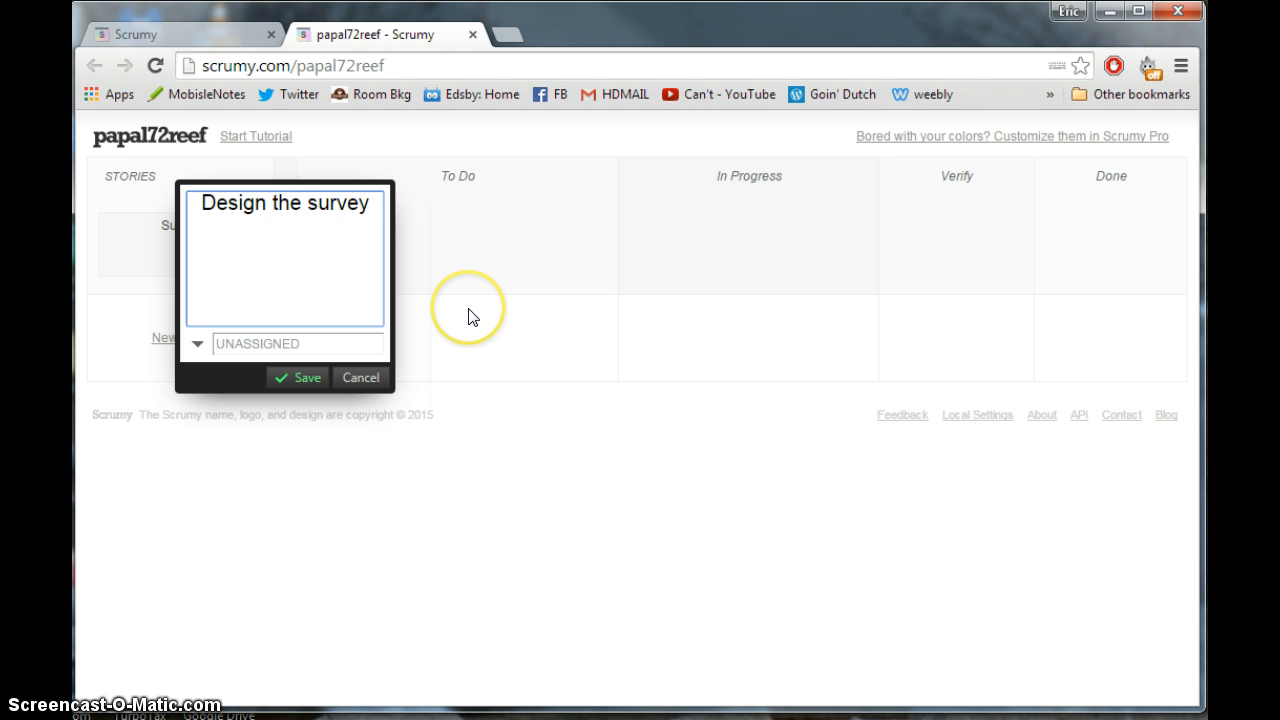
left_click(352, 344)
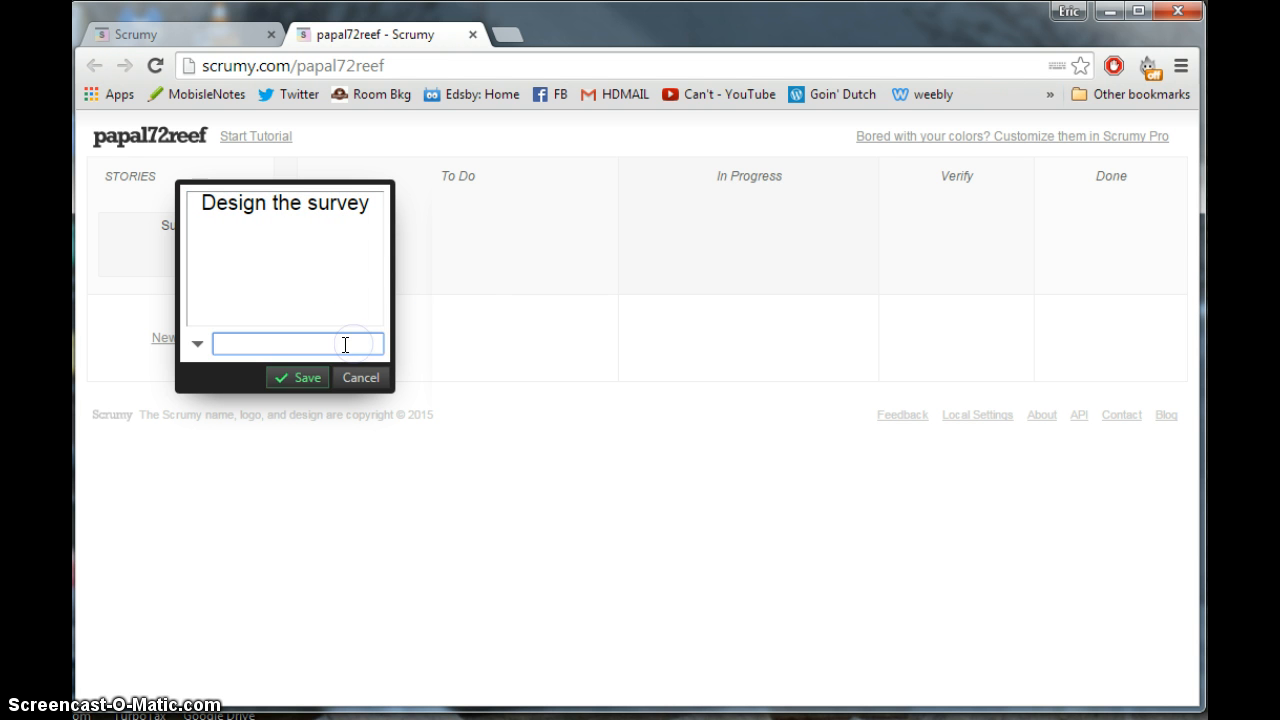
type("2")
left_click(306, 377)
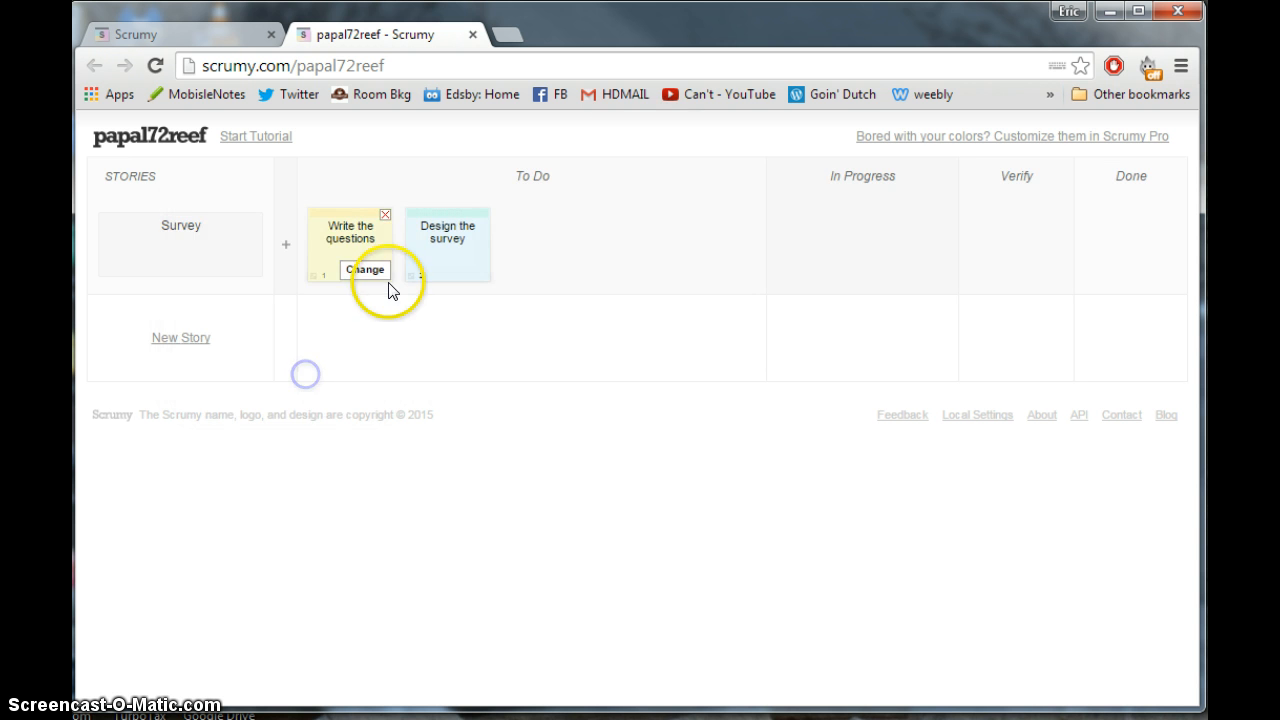
- Add a 'Choose a topic' task to Survey, assigned to 1
left_click(287, 244)
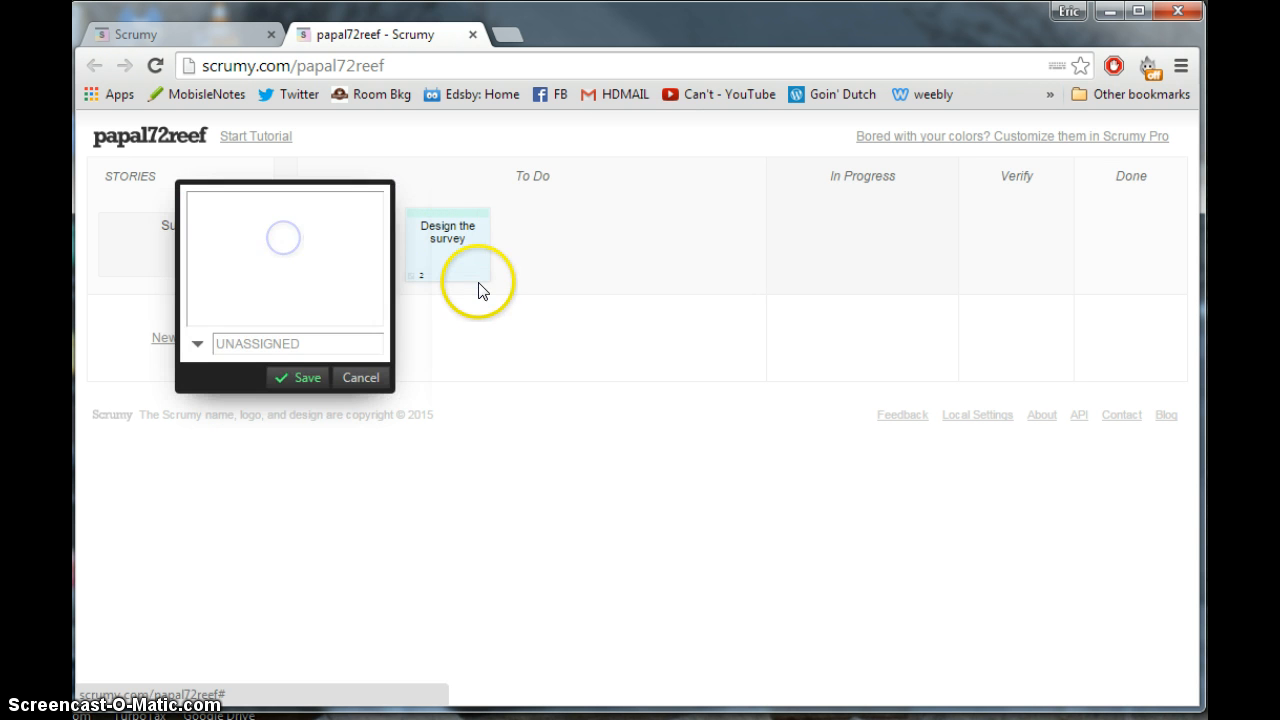
type("Choose a topi")
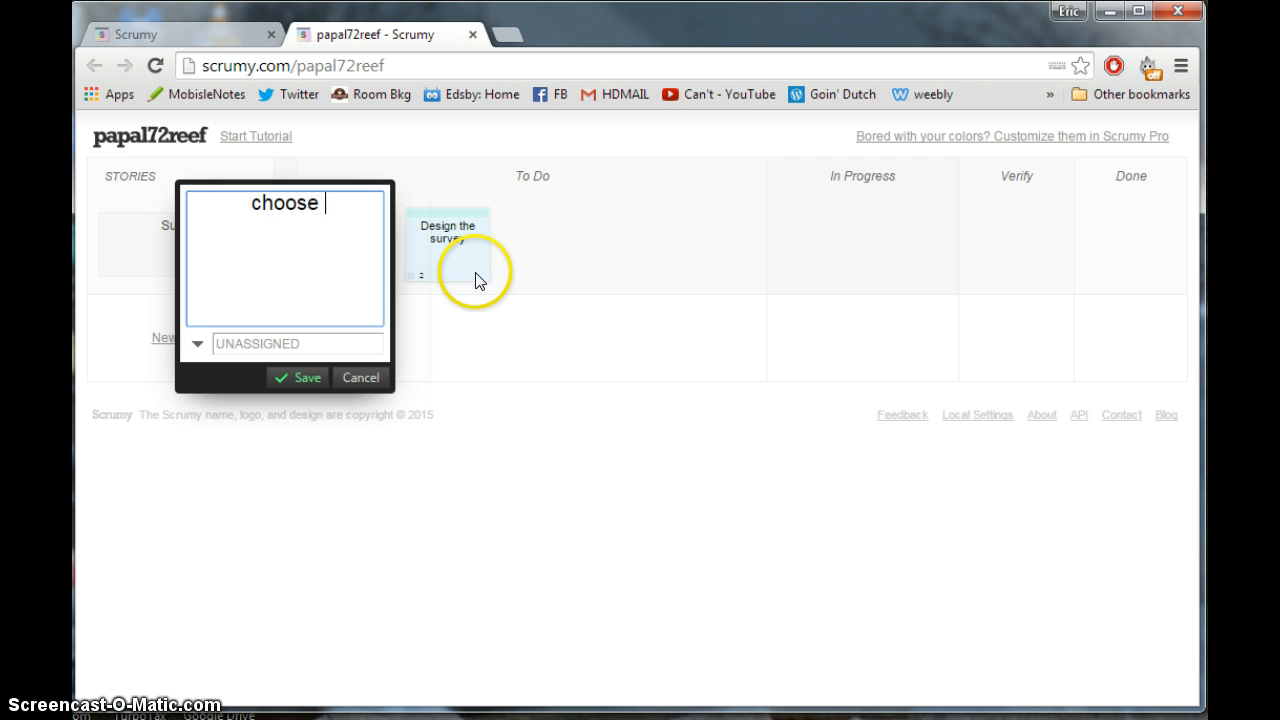
type("c")
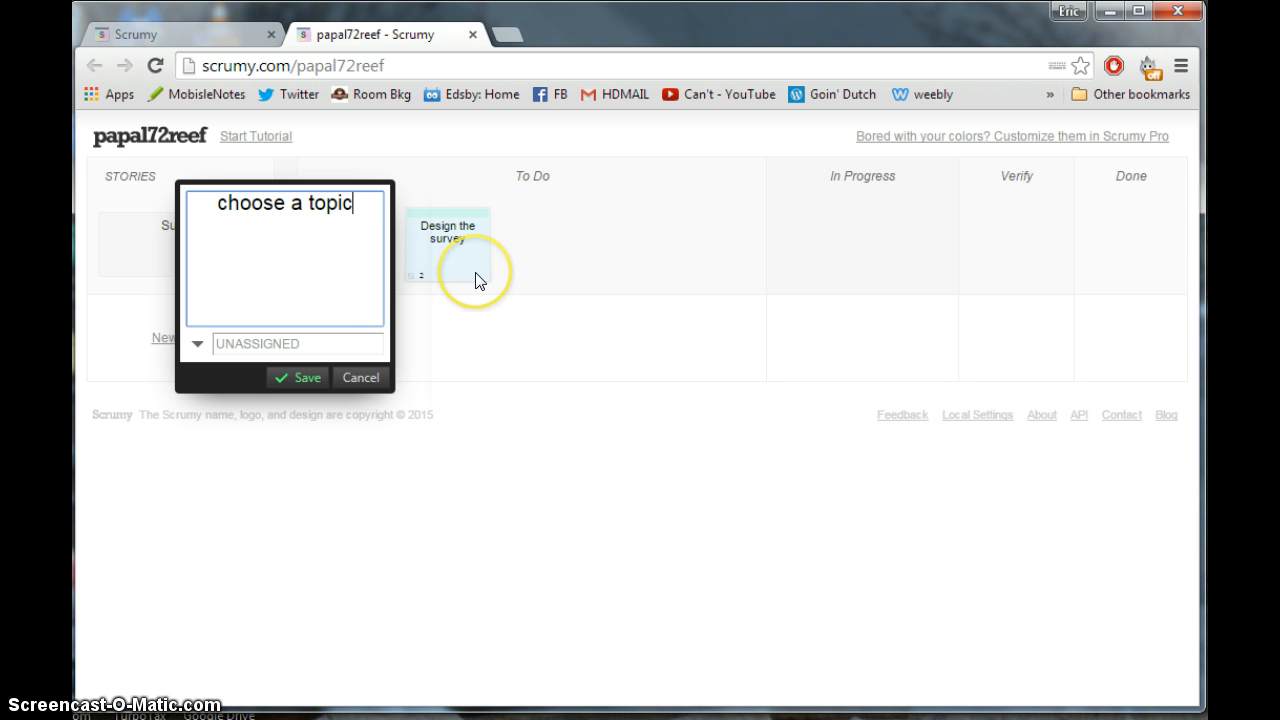
left_click(326, 344)
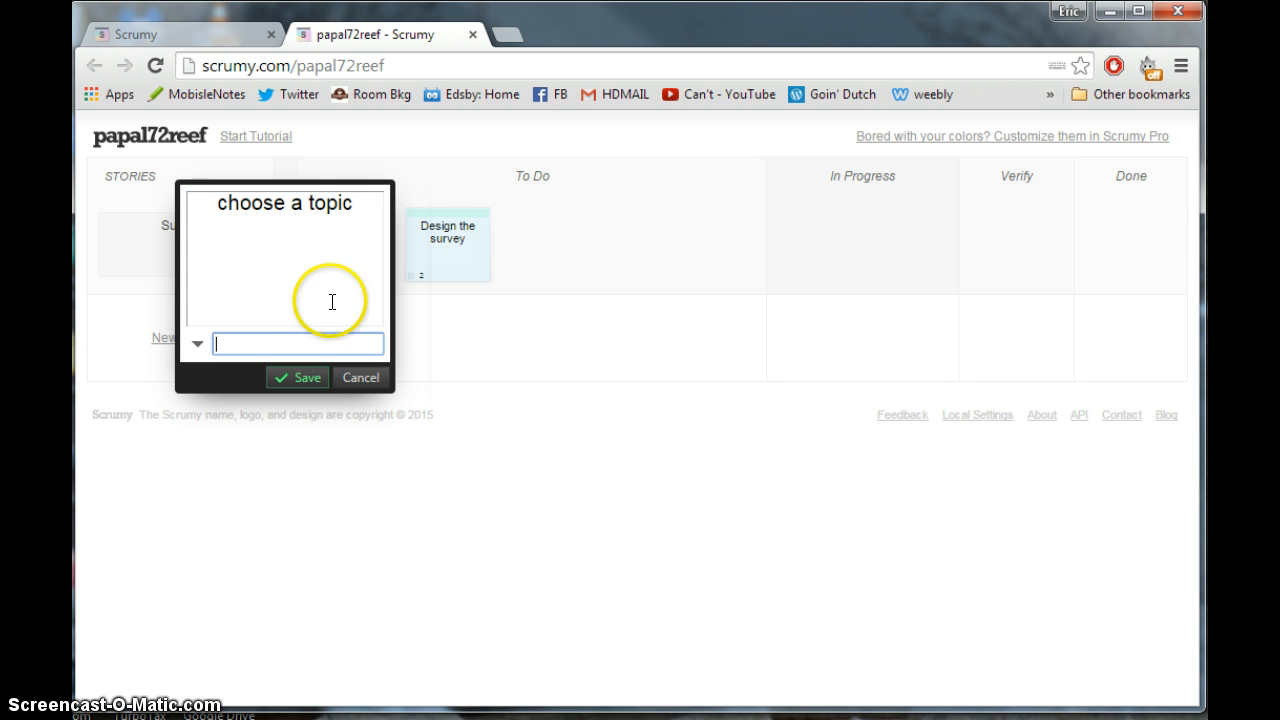
type("1")
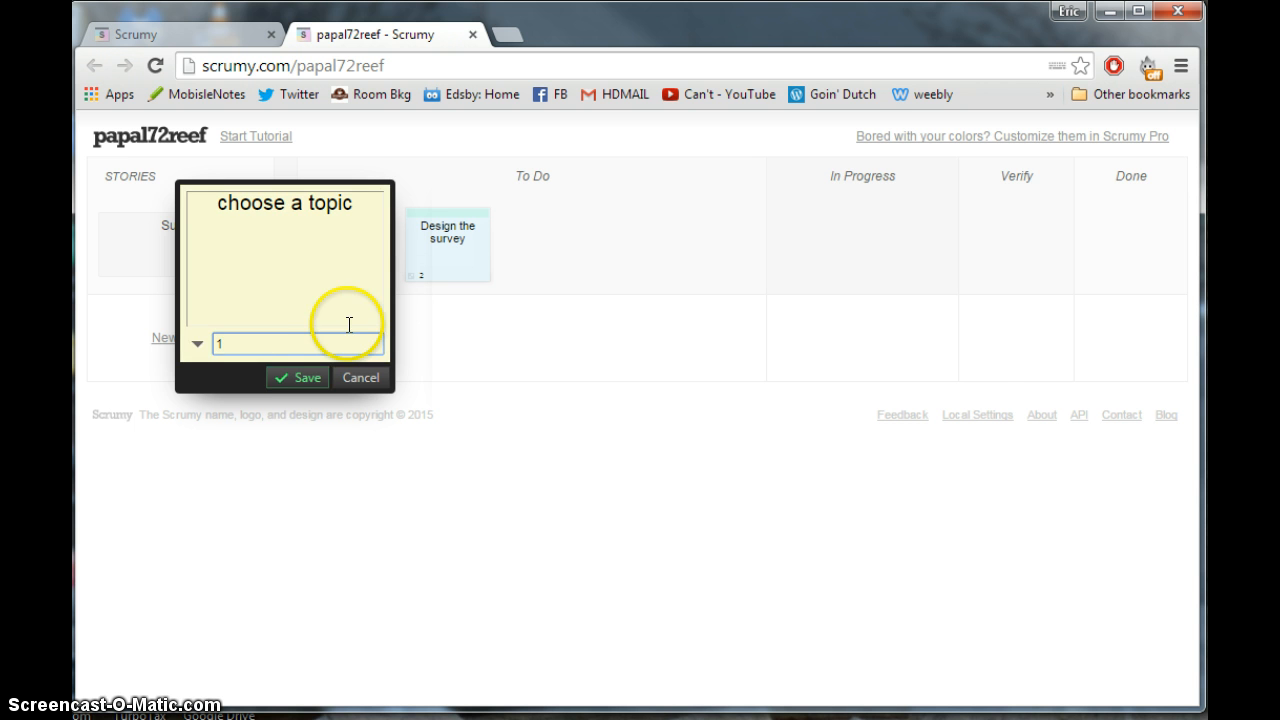
left_click(302, 376)
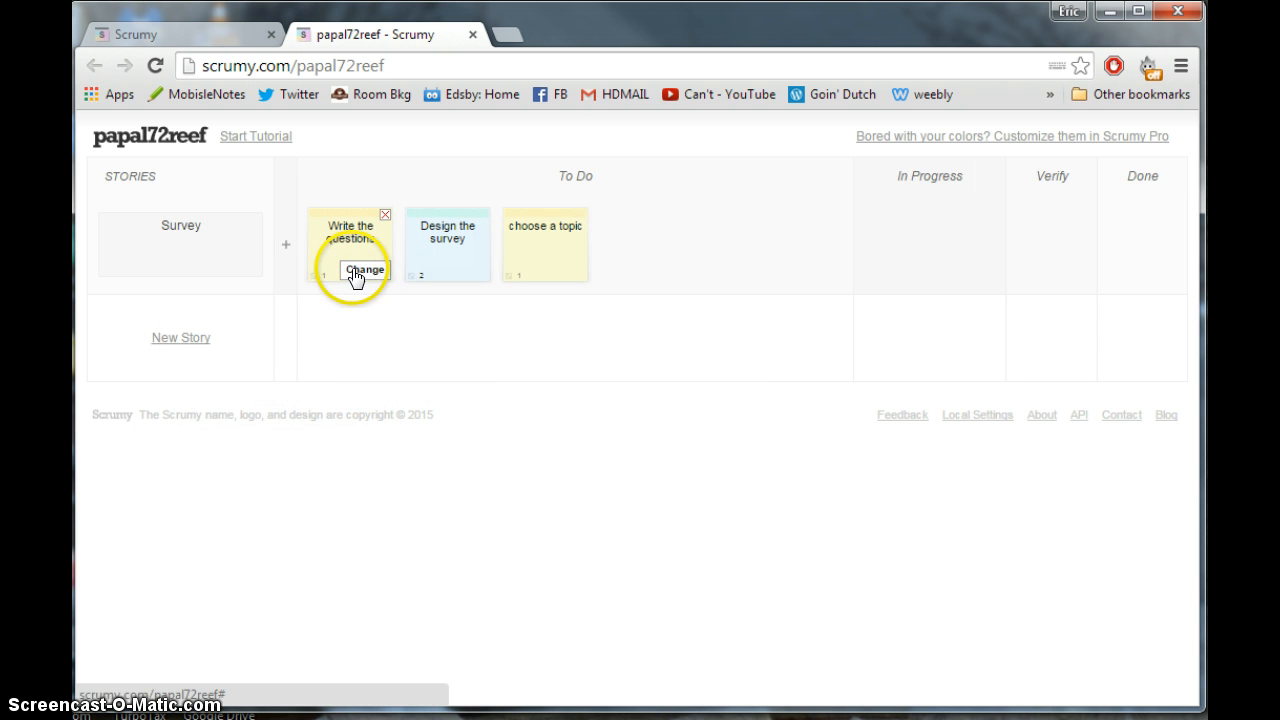
- Reassign 'Write the questions' to 2 and re-save the 'Design the survey' task
left_click(353, 270)
double_click(276, 345)
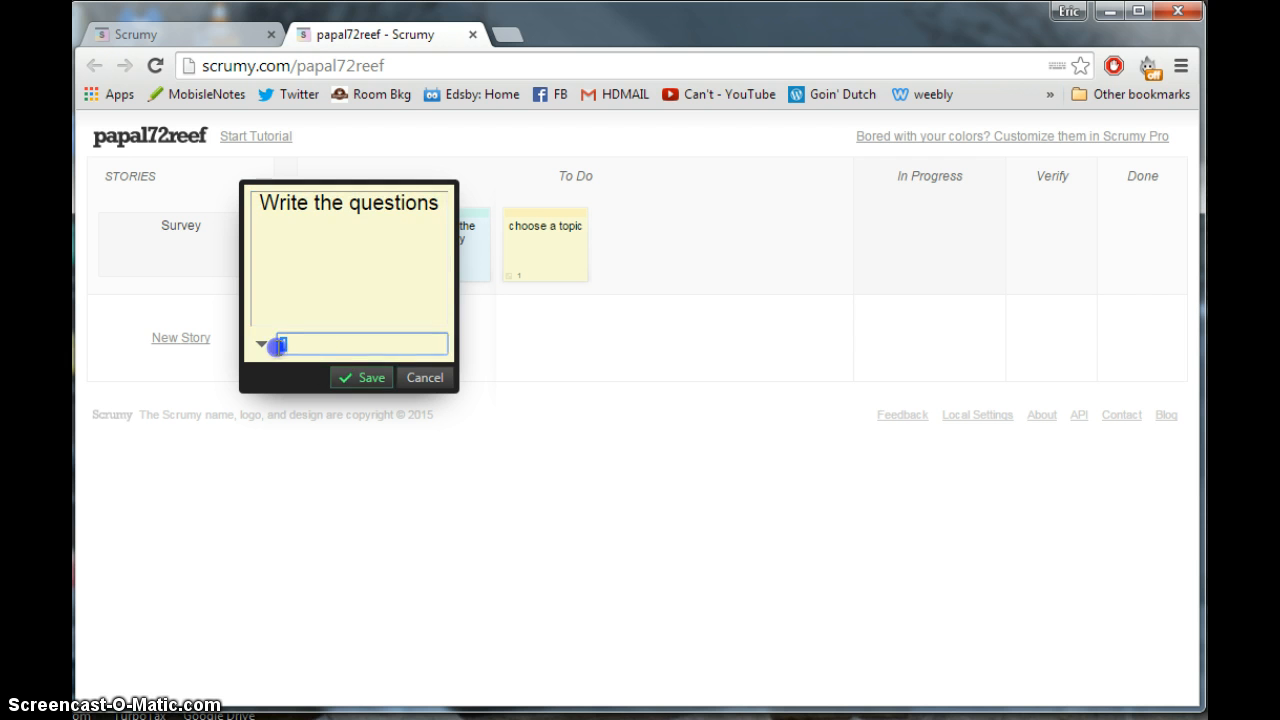
type("2")
left_click(363, 377)
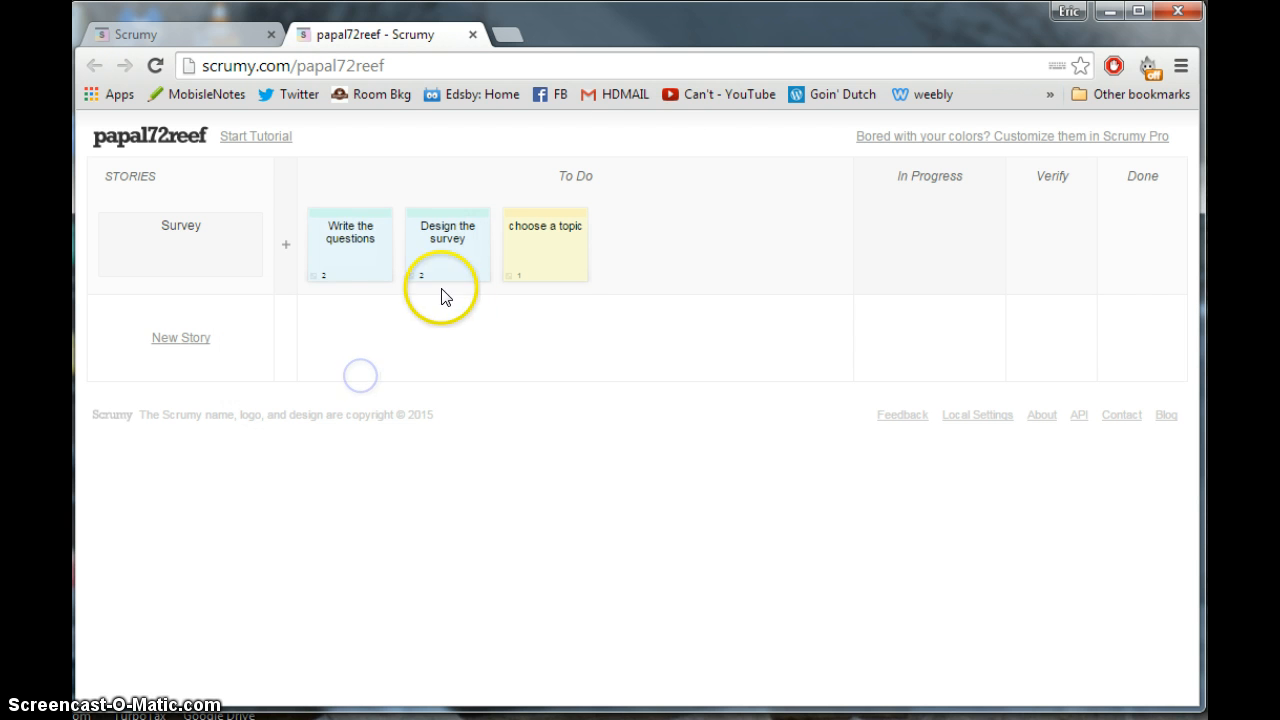
left_click(440, 271)
double_click(385, 343)
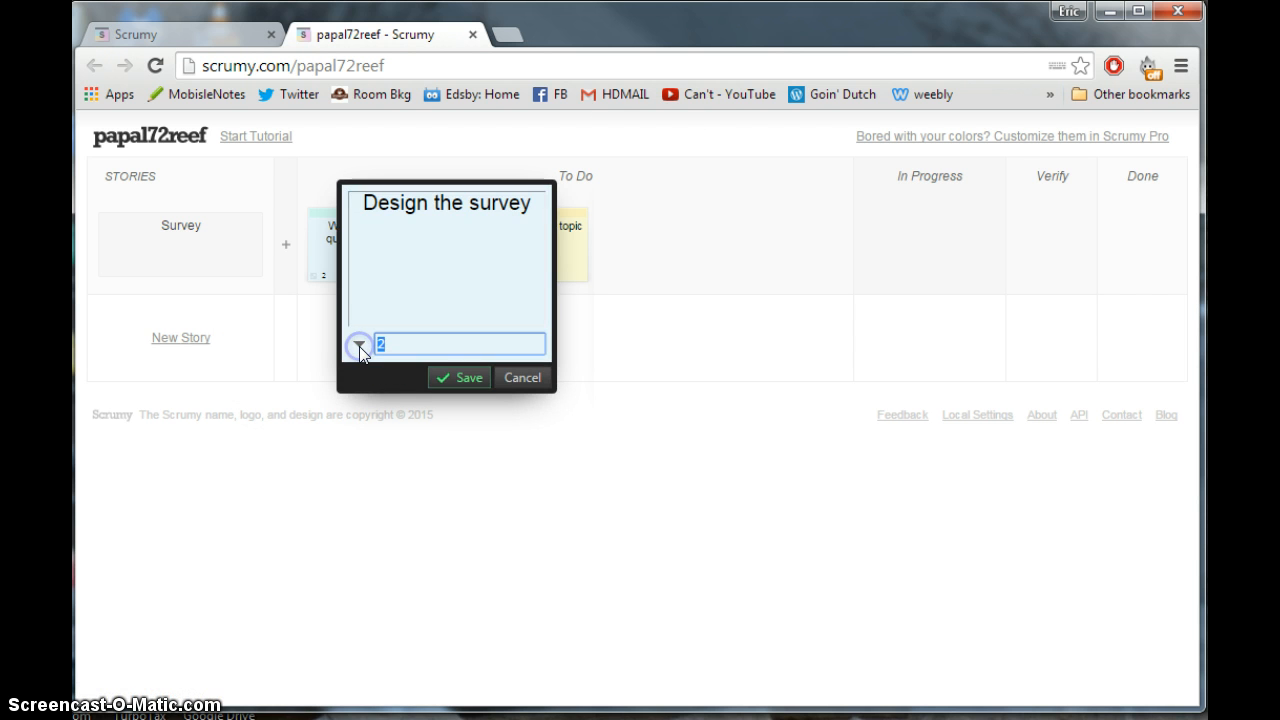
left_click(463, 376)
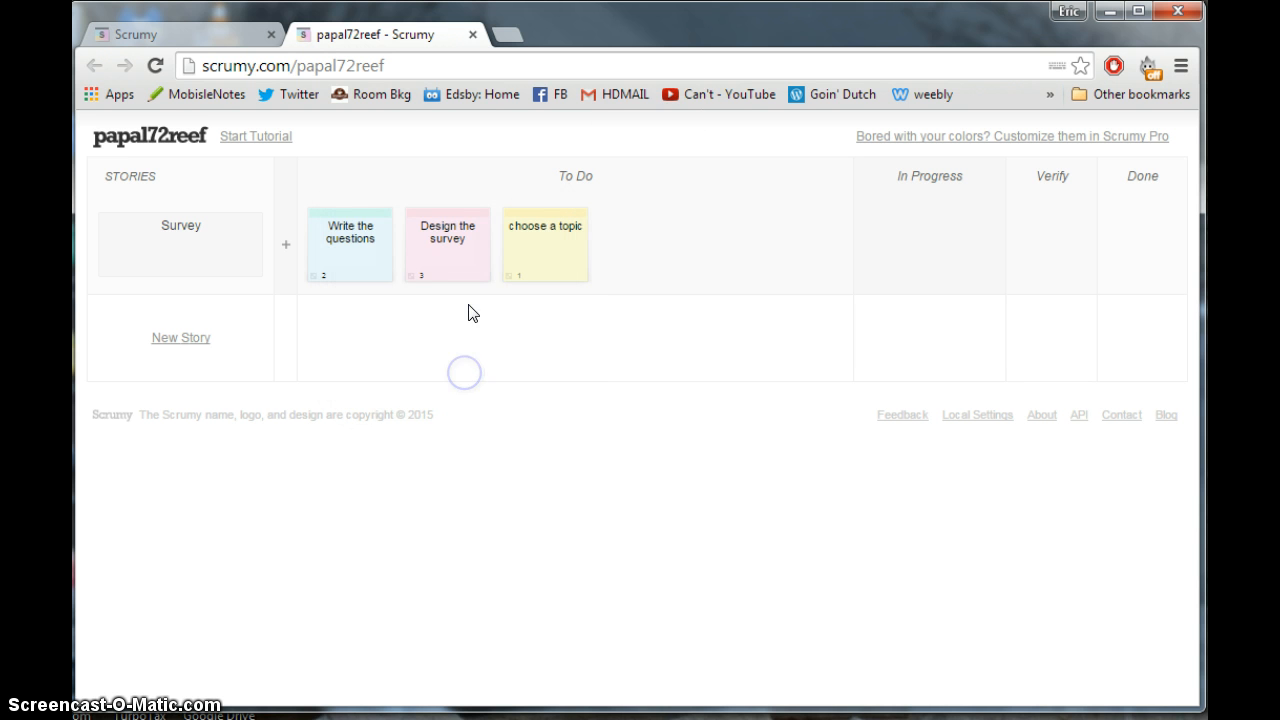
- Move 'choose a topic' to the front of To Do, then into In Progress
mouse_move(554, 233)
left_click_drag(549, 213, 335, 215)
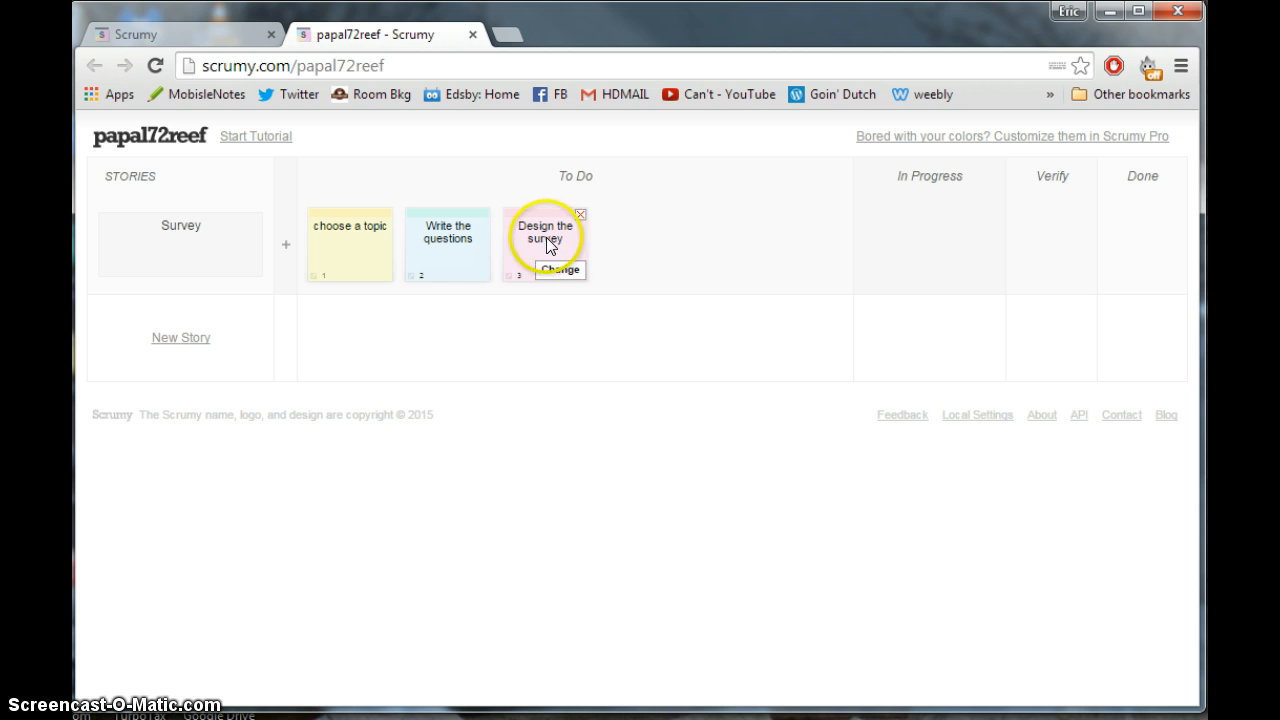
mouse_move(486, 251)
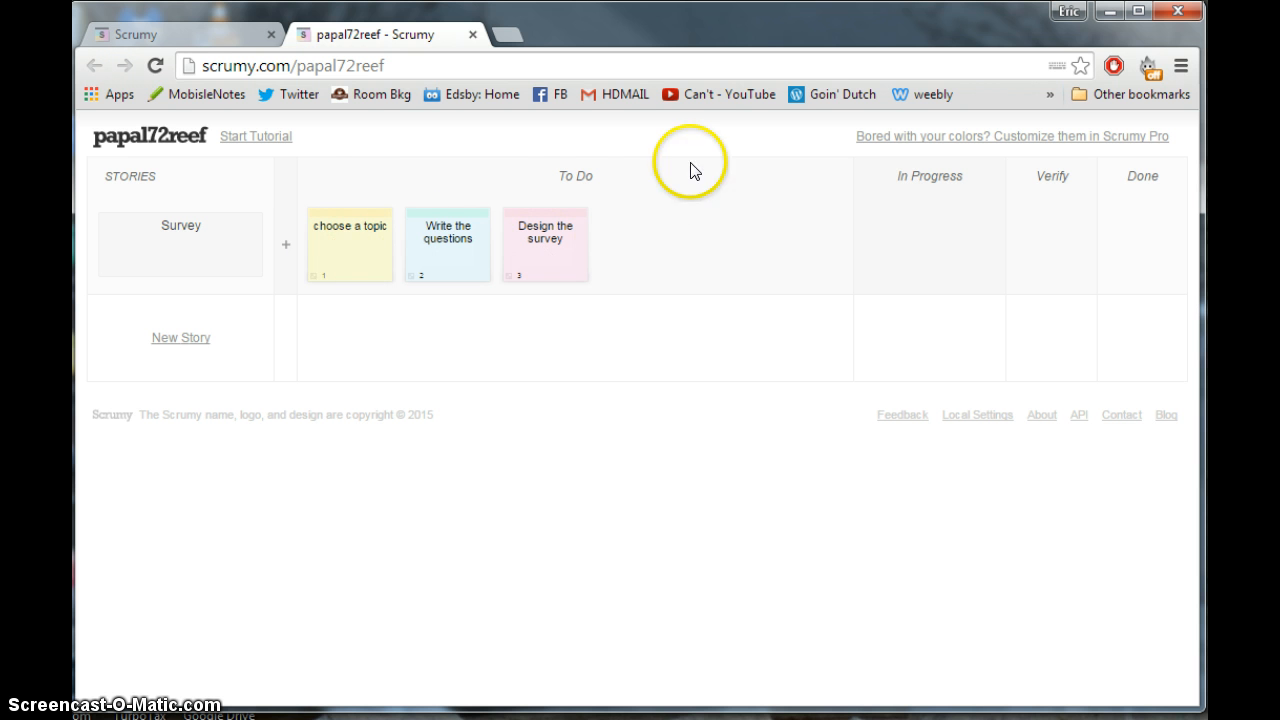
mouse_move(580, 268)
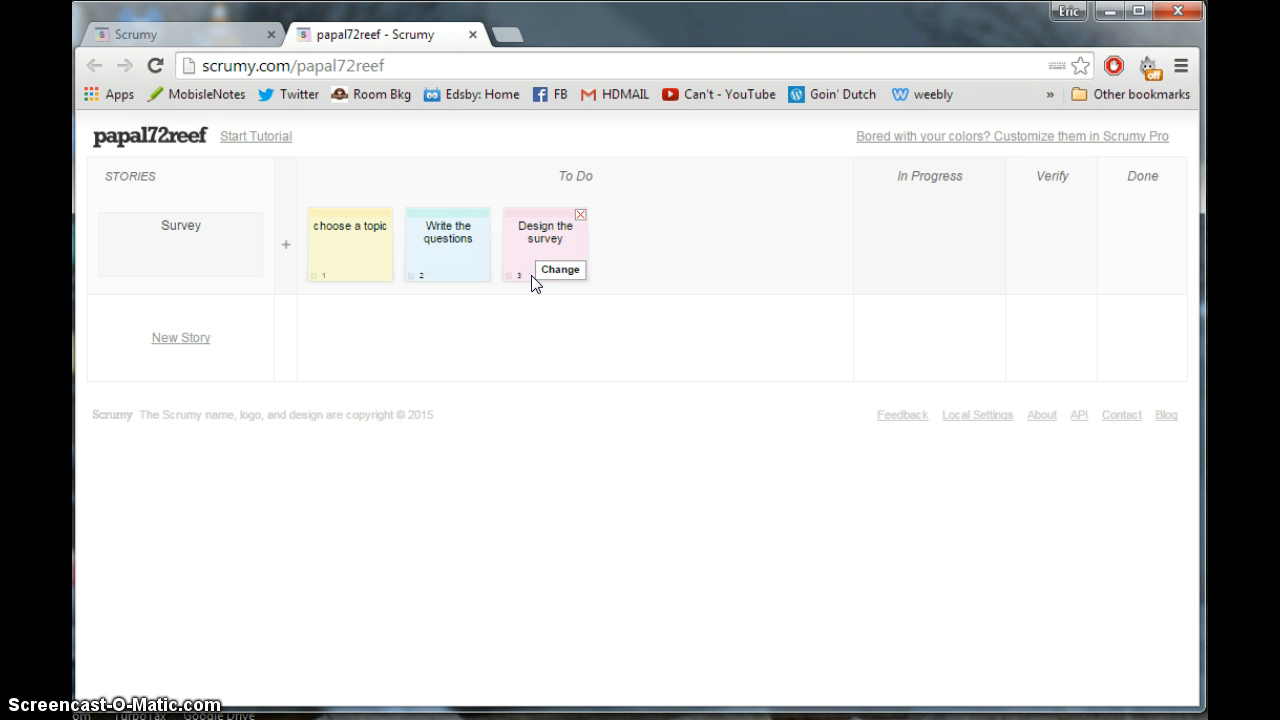
left_click(555, 268)
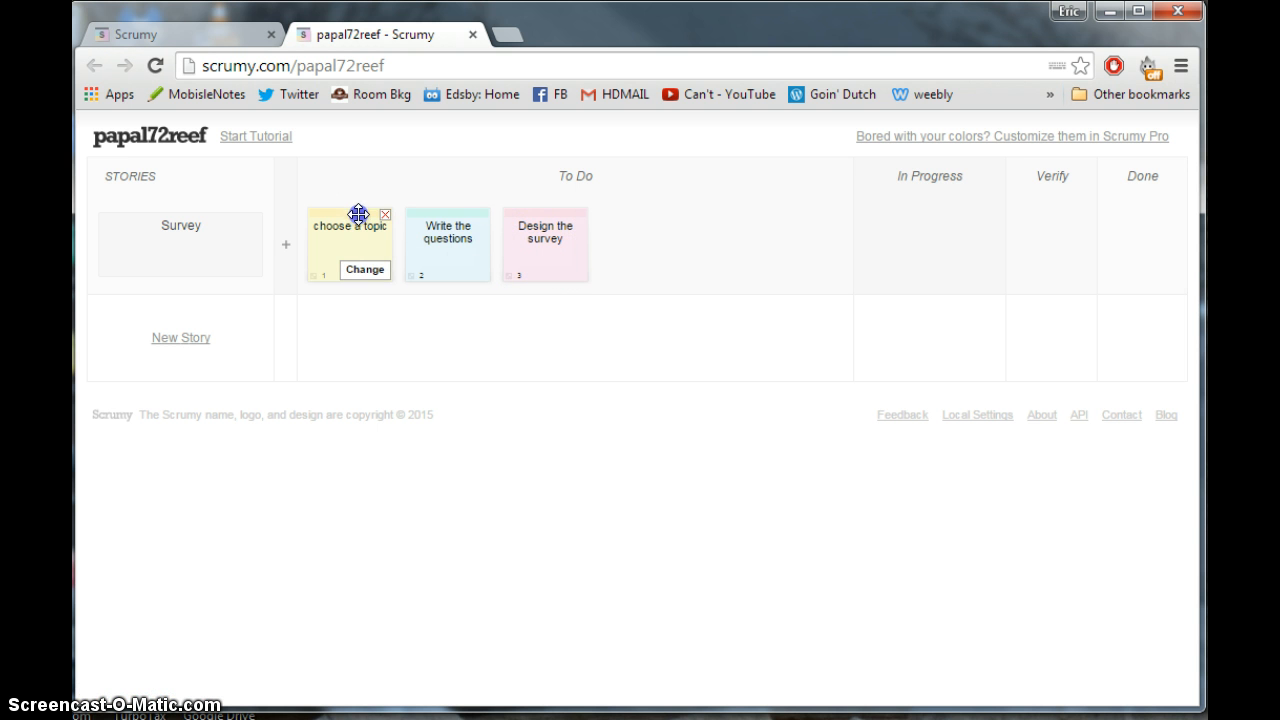
left_click_drag(358, 214, 894, 212)
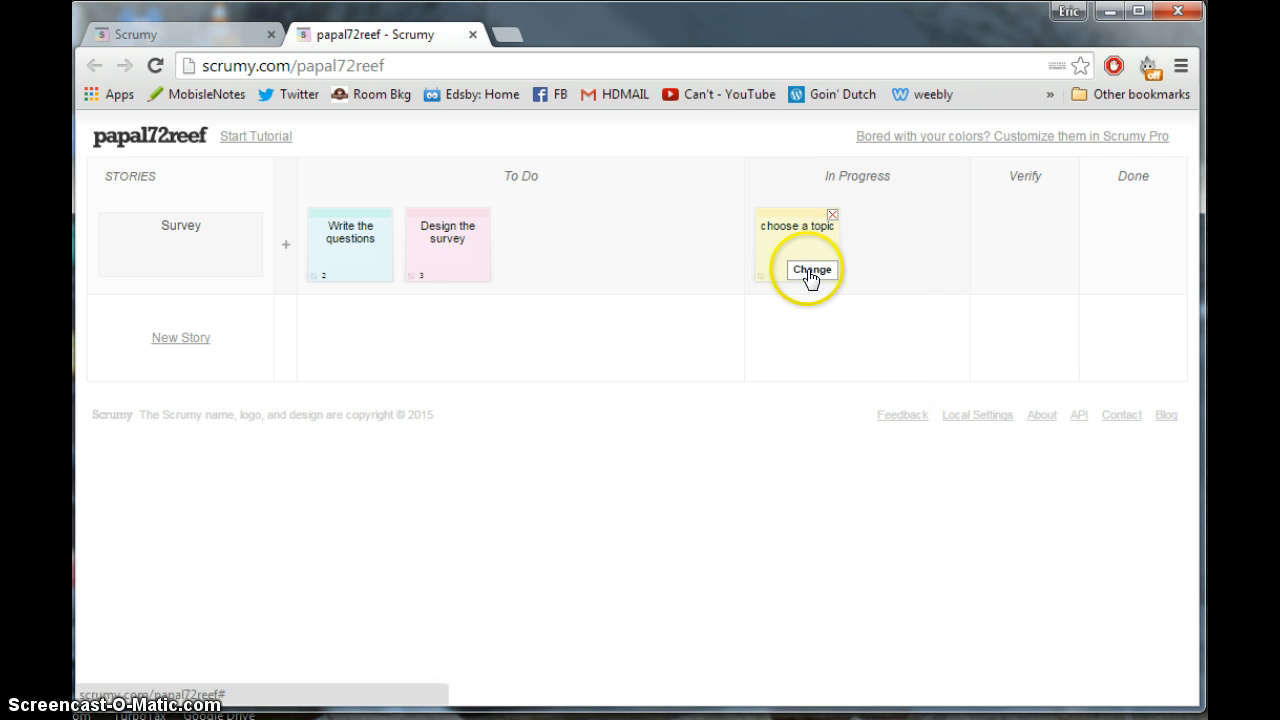
- Add 'Smurfs' on a new line to the 'choose a topic' task text
left_click(810, 270)
left_click(863, 203)
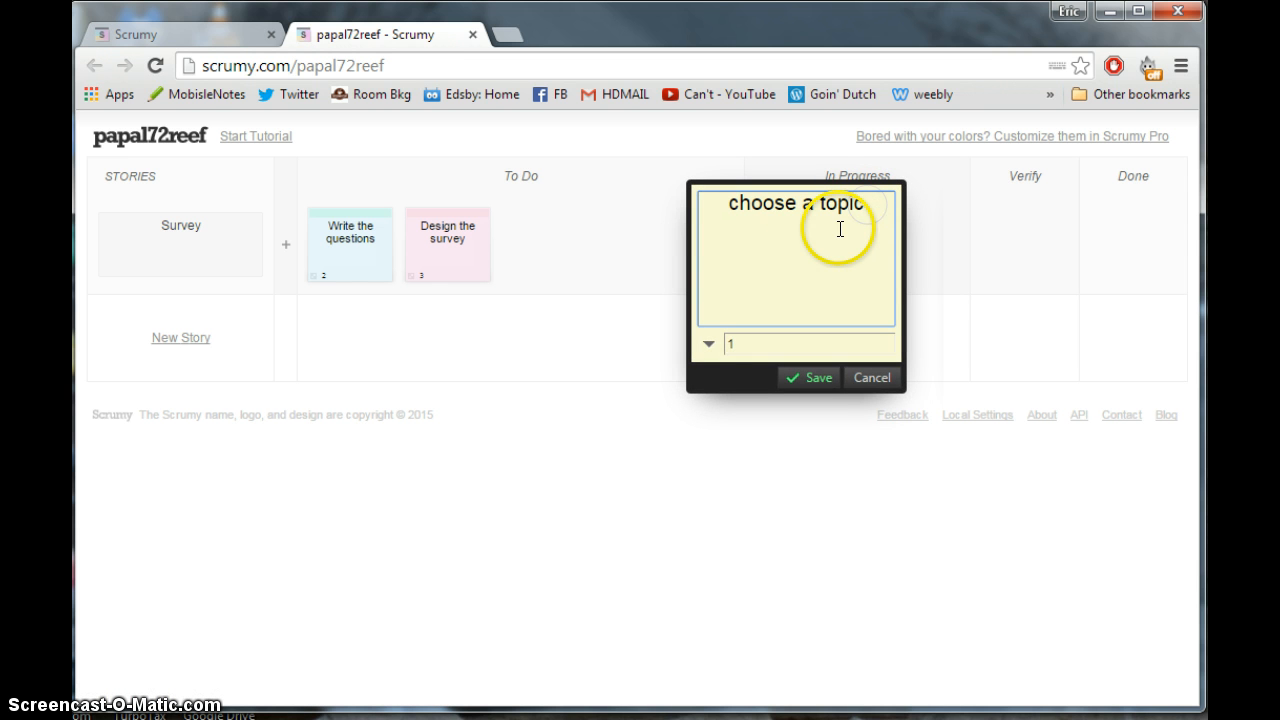
key("Return")
type("Smurfs")
left_click(798, 378)
- Drag 'choose a topic' to Verify, then Done, then back to Verify
mouse_move(800, 260)
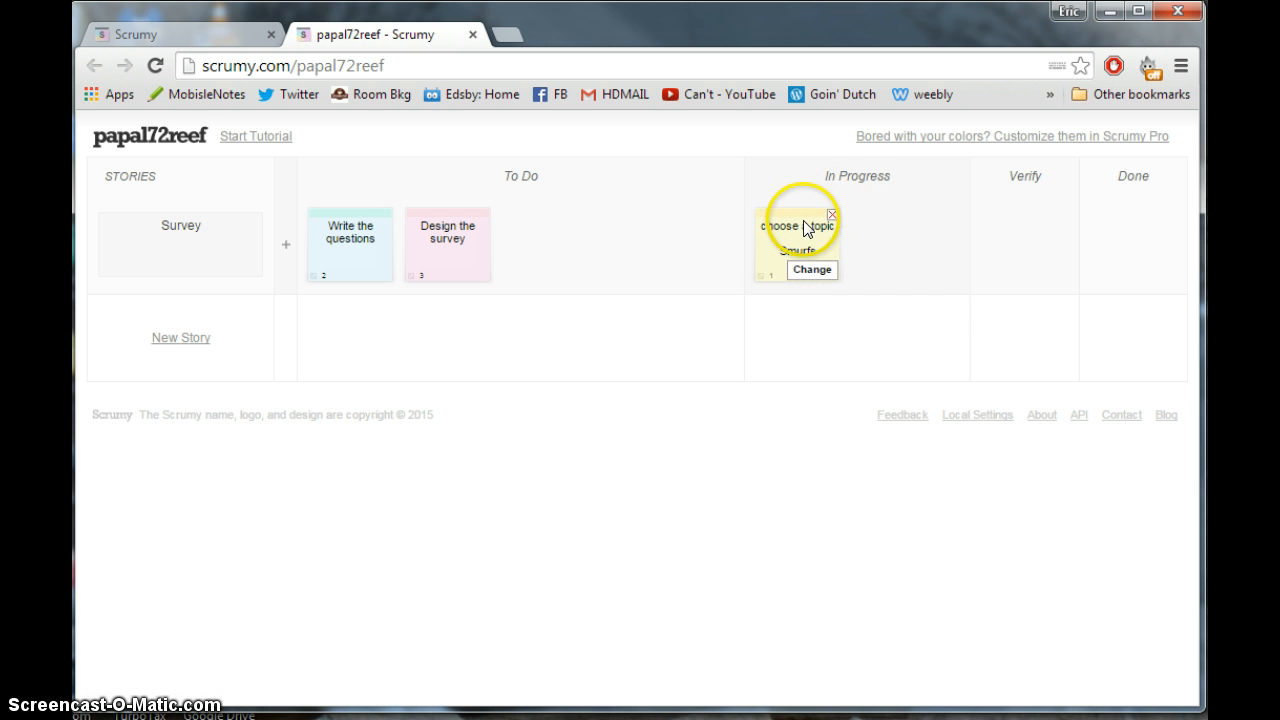
left_click_drag(797, 229, 1006, 214)
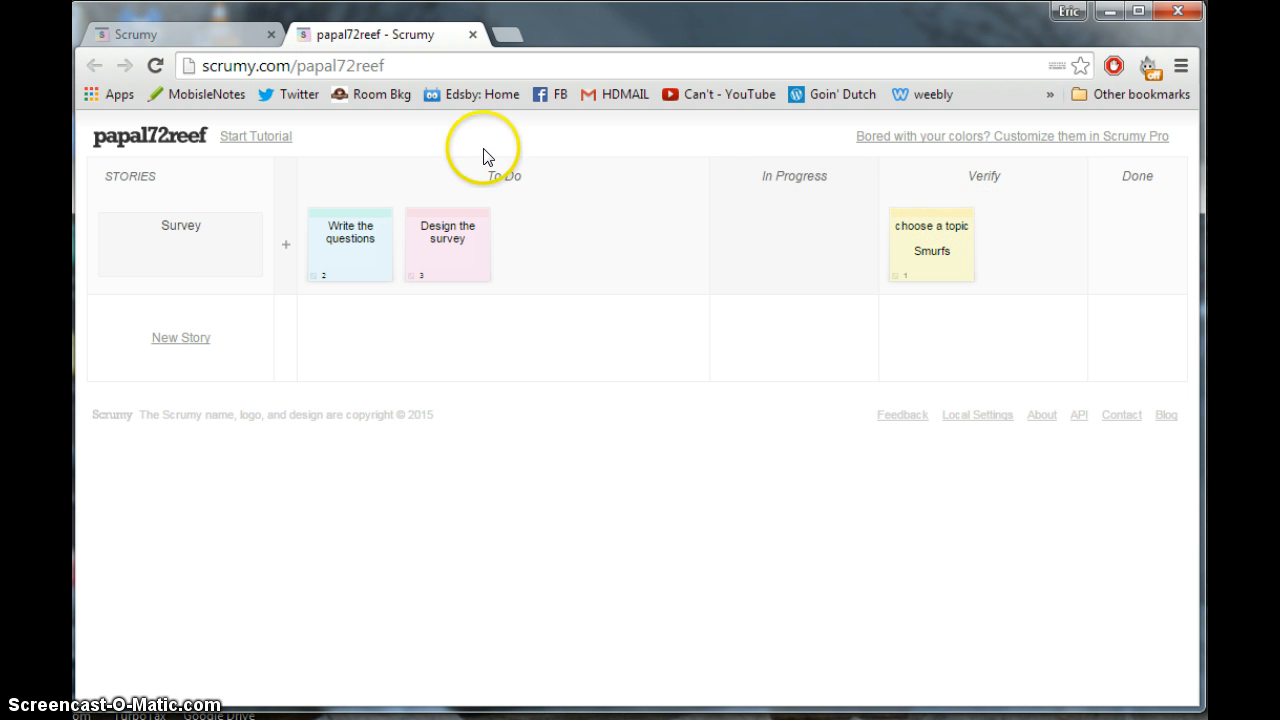
mouse_move(958, 236)
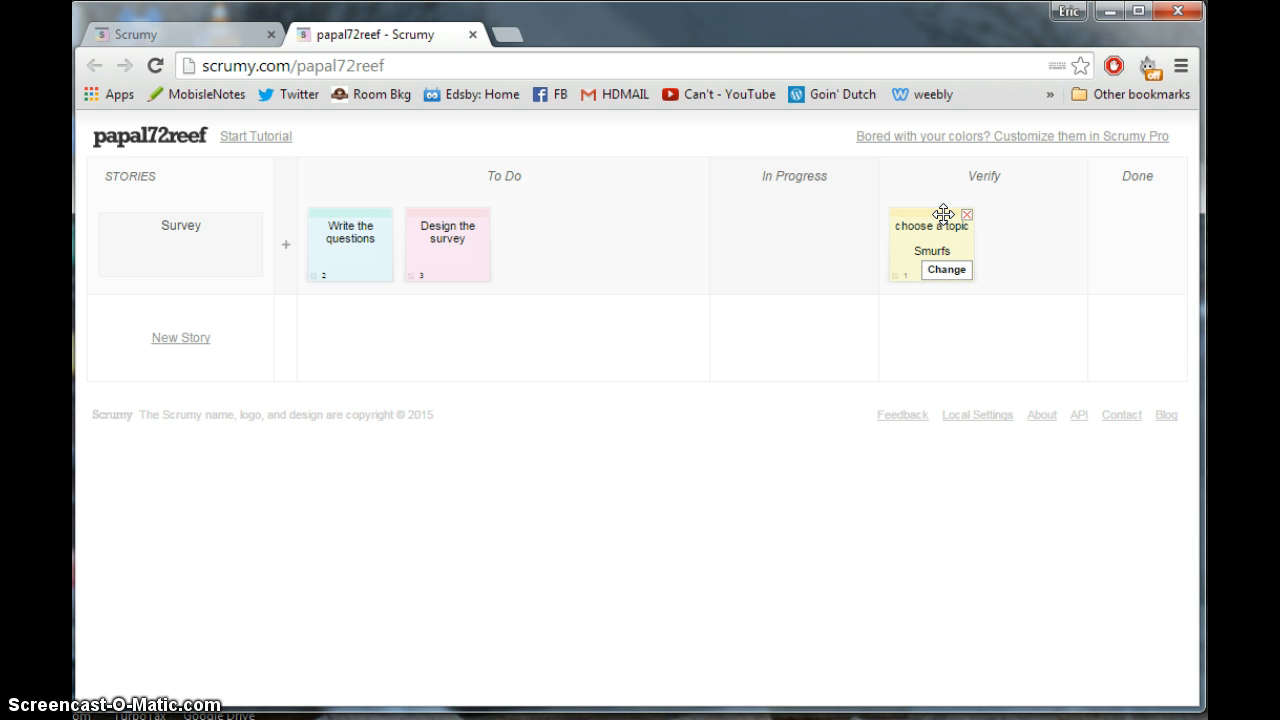
left_click_drag(943, 214, 1120, 222)
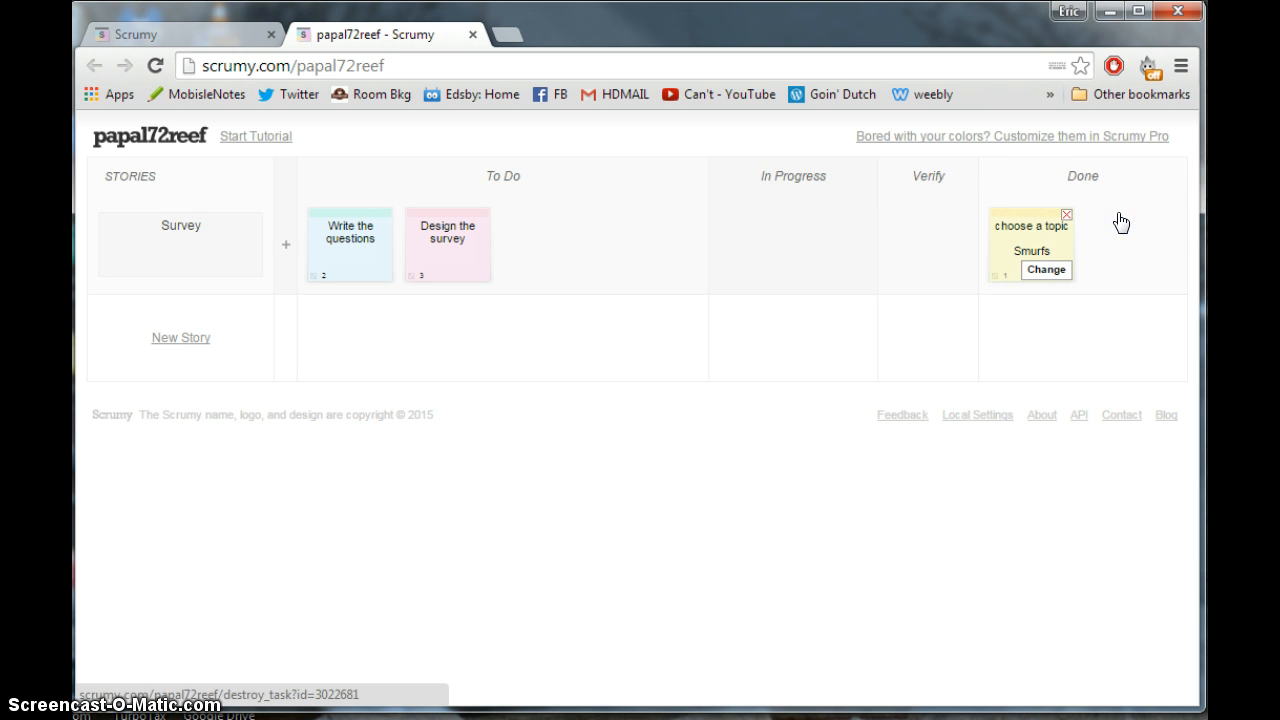
left_click_drag(1043, 214, 962, 250)
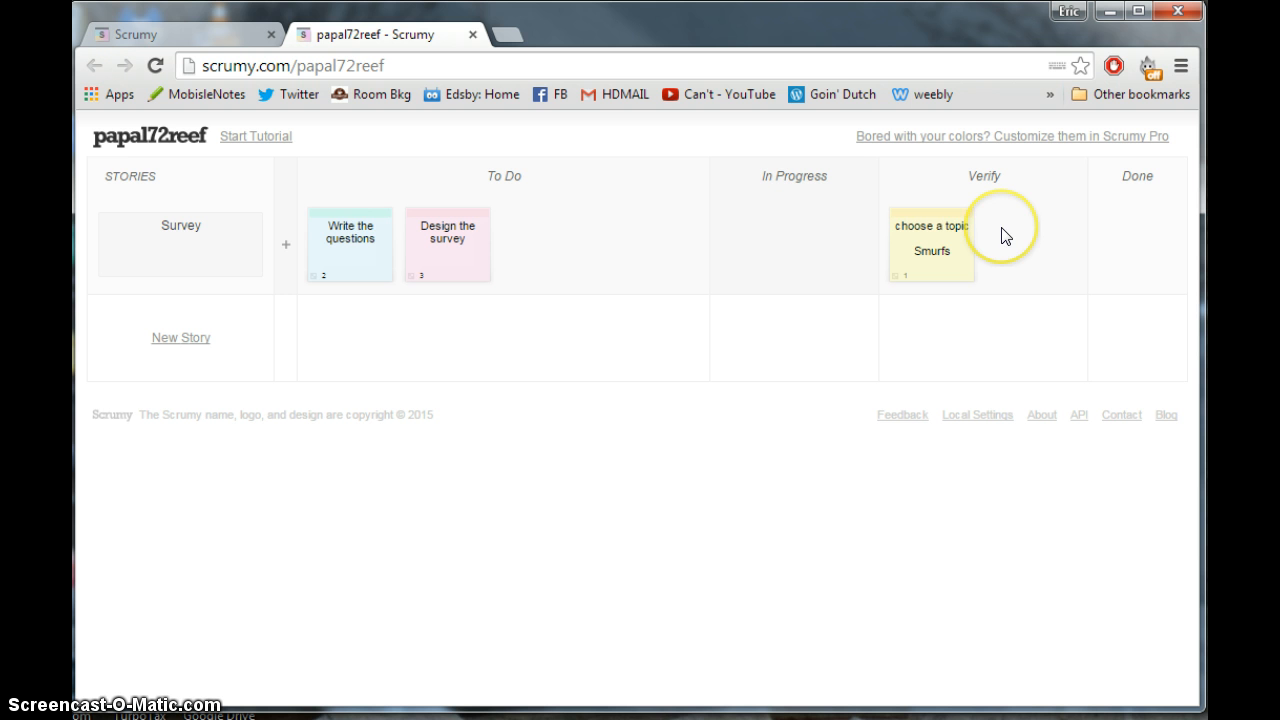
- Move 'Write the questions' into In Progress and 'choose a topic' into Done
mouse_move(350, 212)
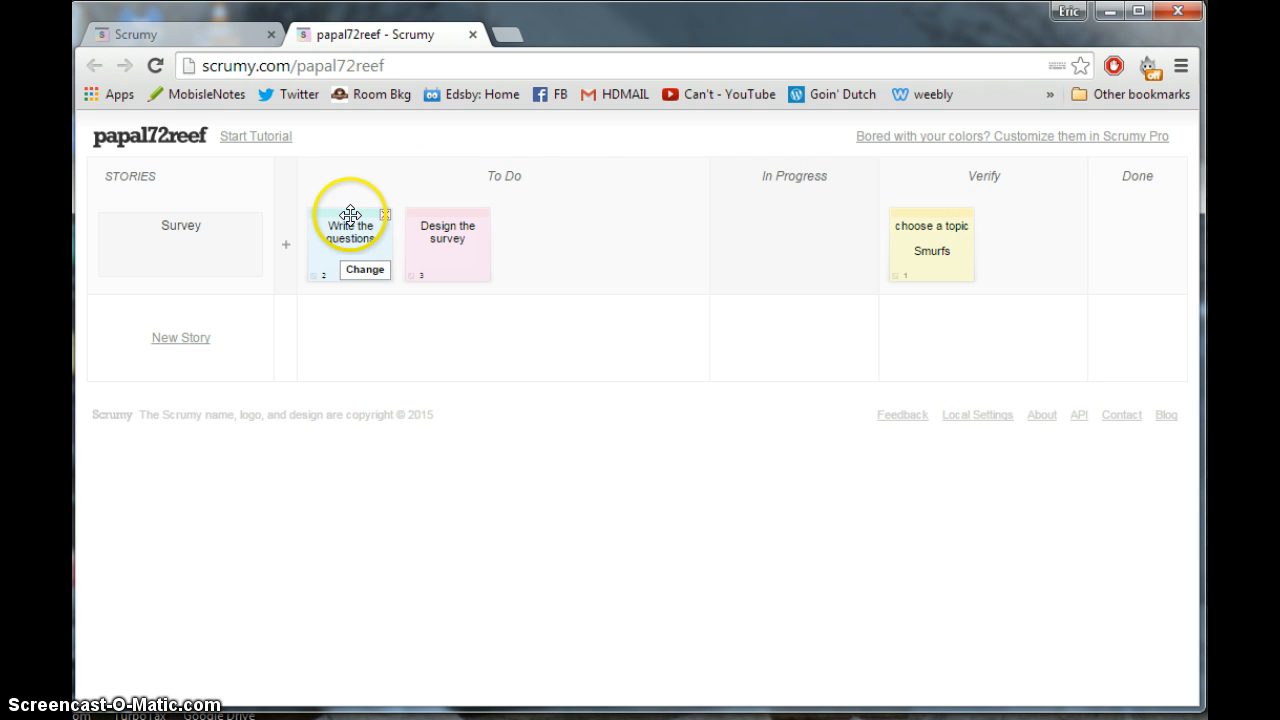
left_click_drag(350, 215, 733, 230)
mouse_move(848, 212)
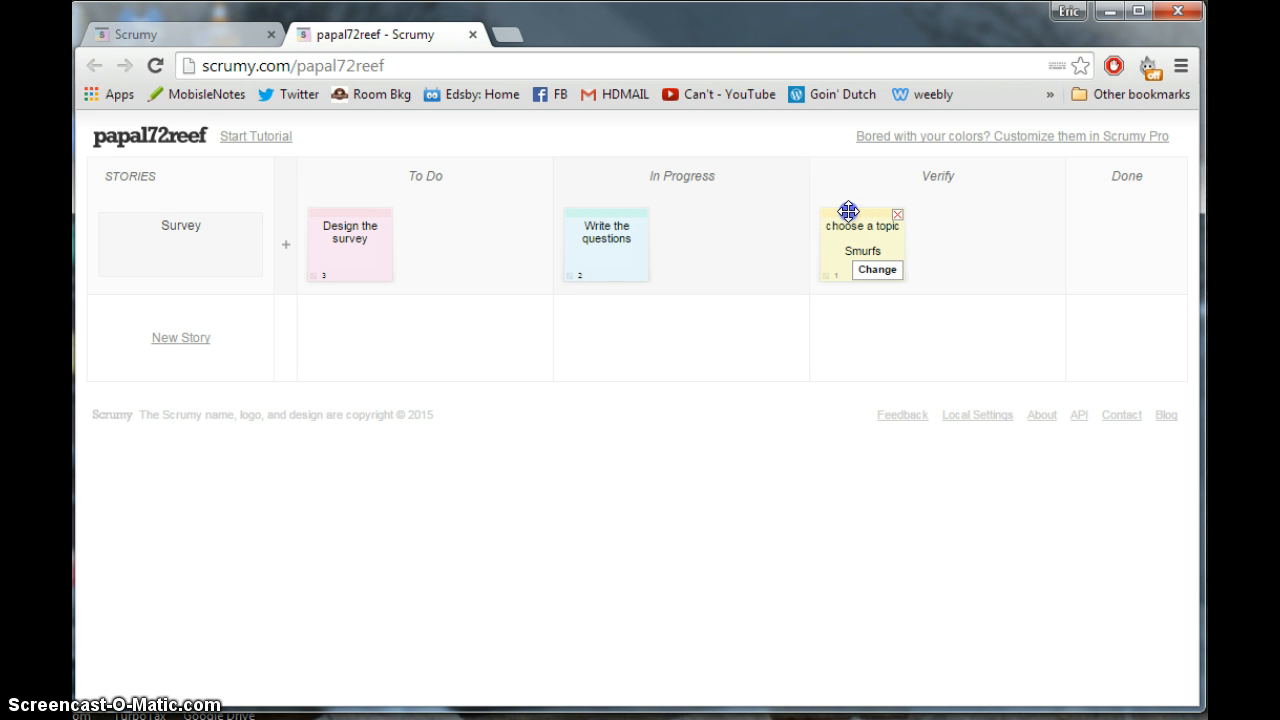
left_click_drag(848, 212, 1083, 208)
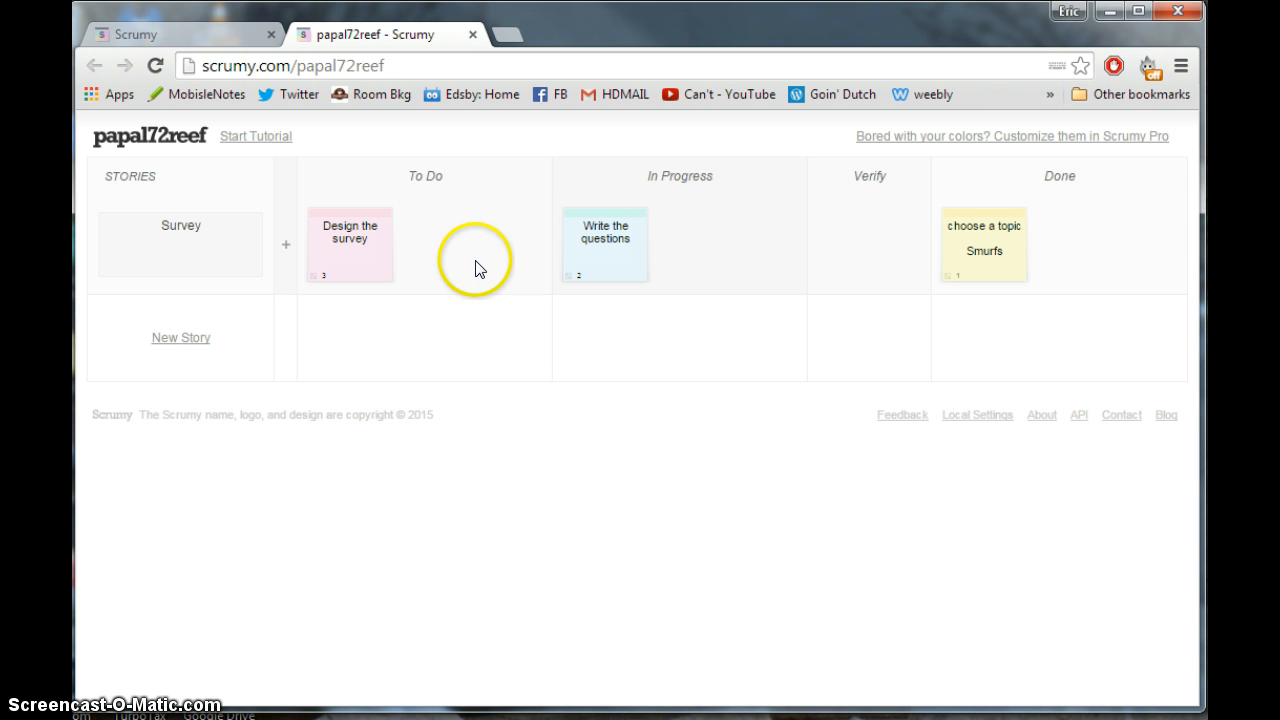
mouse_move(372, 253)
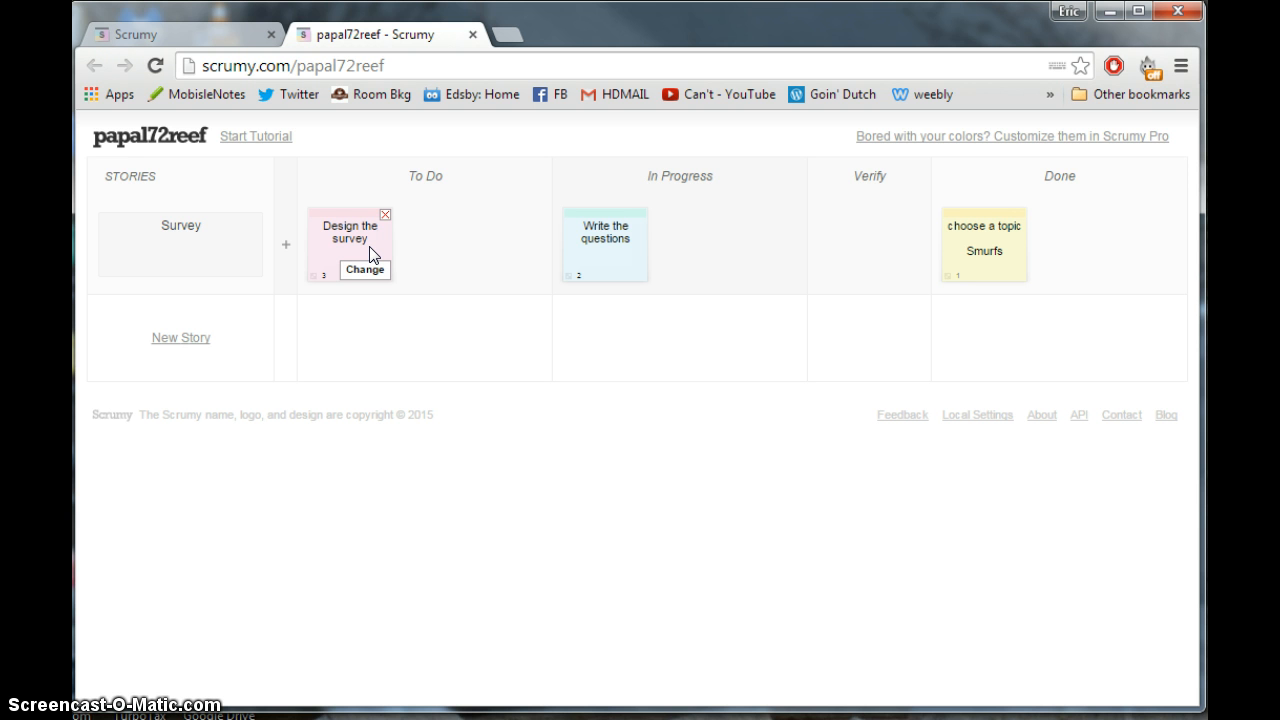
left_click(361, 246)
mouse_move(1008, 236)
mouse_move(250, 262)
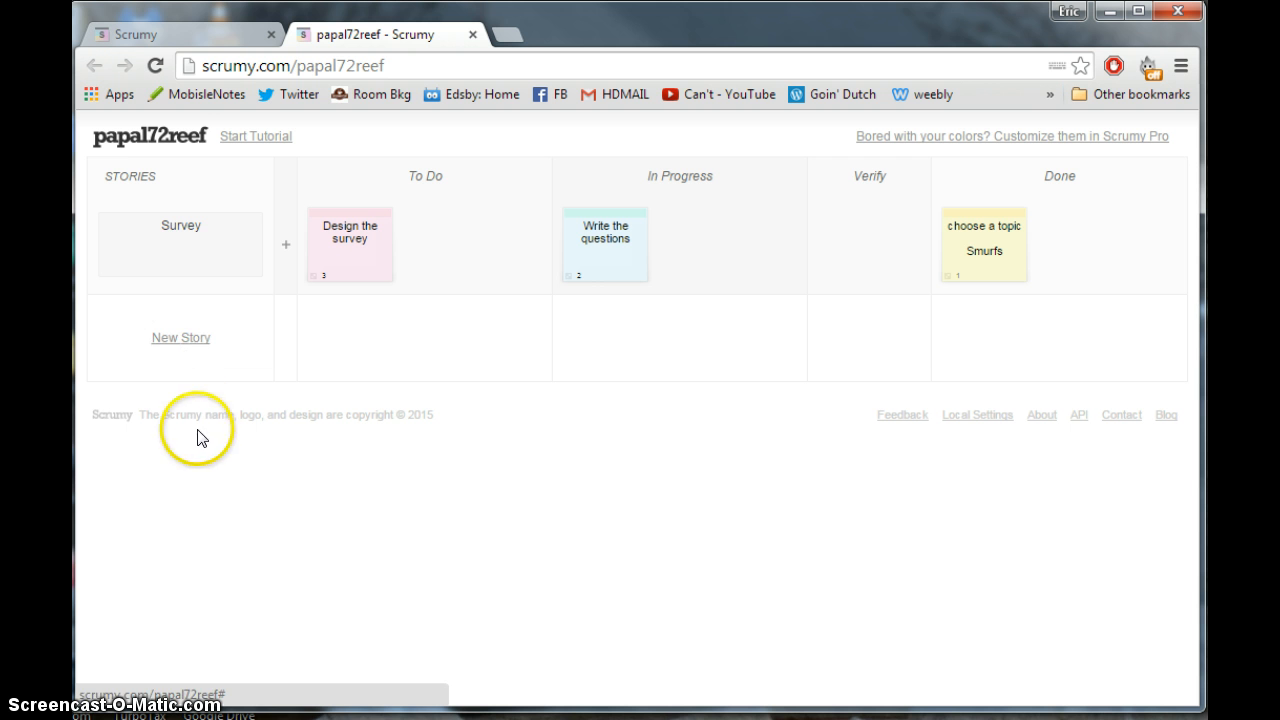
mouse_move(166, 243)
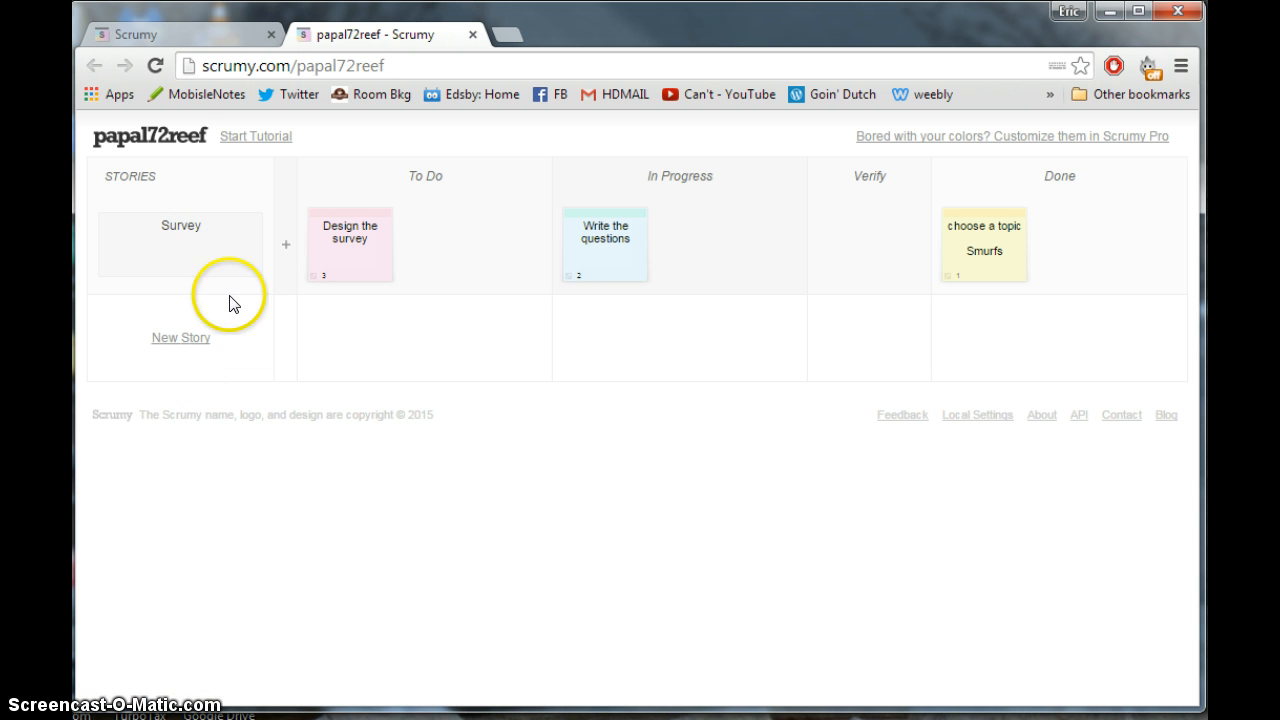
- Create a new story named 'English Essay', fixing a typo before saving
left_click(180, 344)
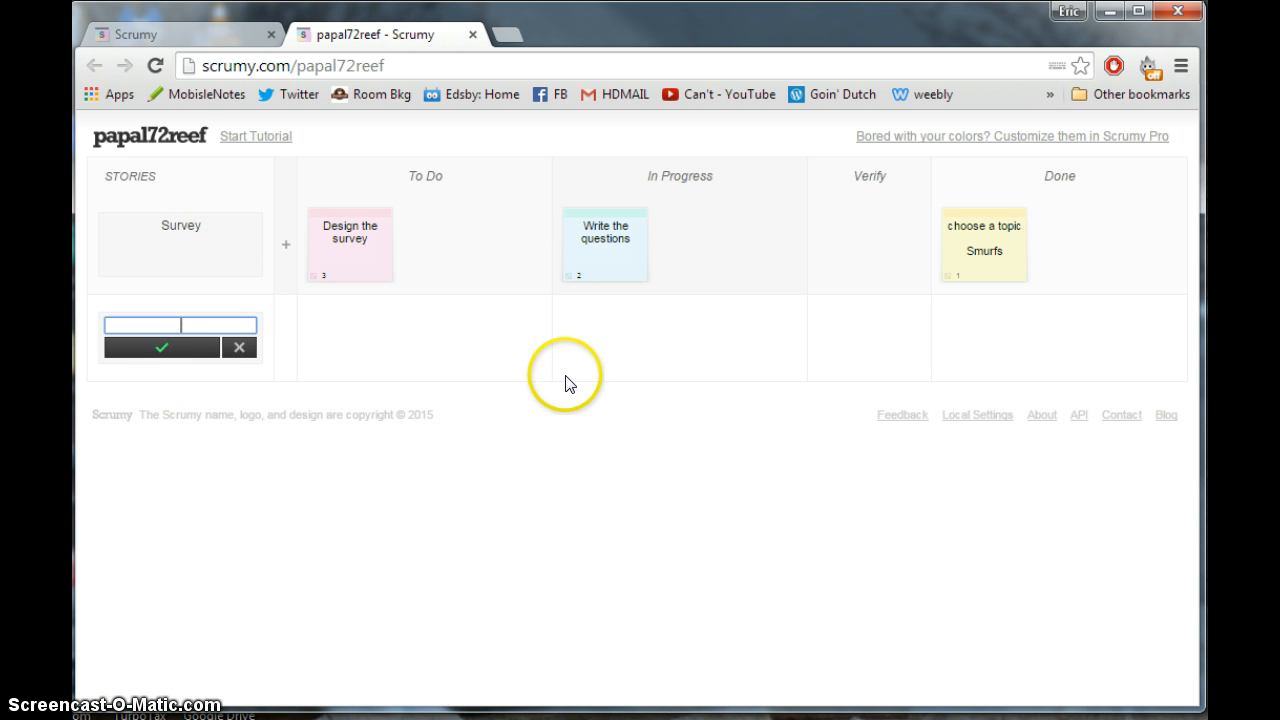
type("English Essay")
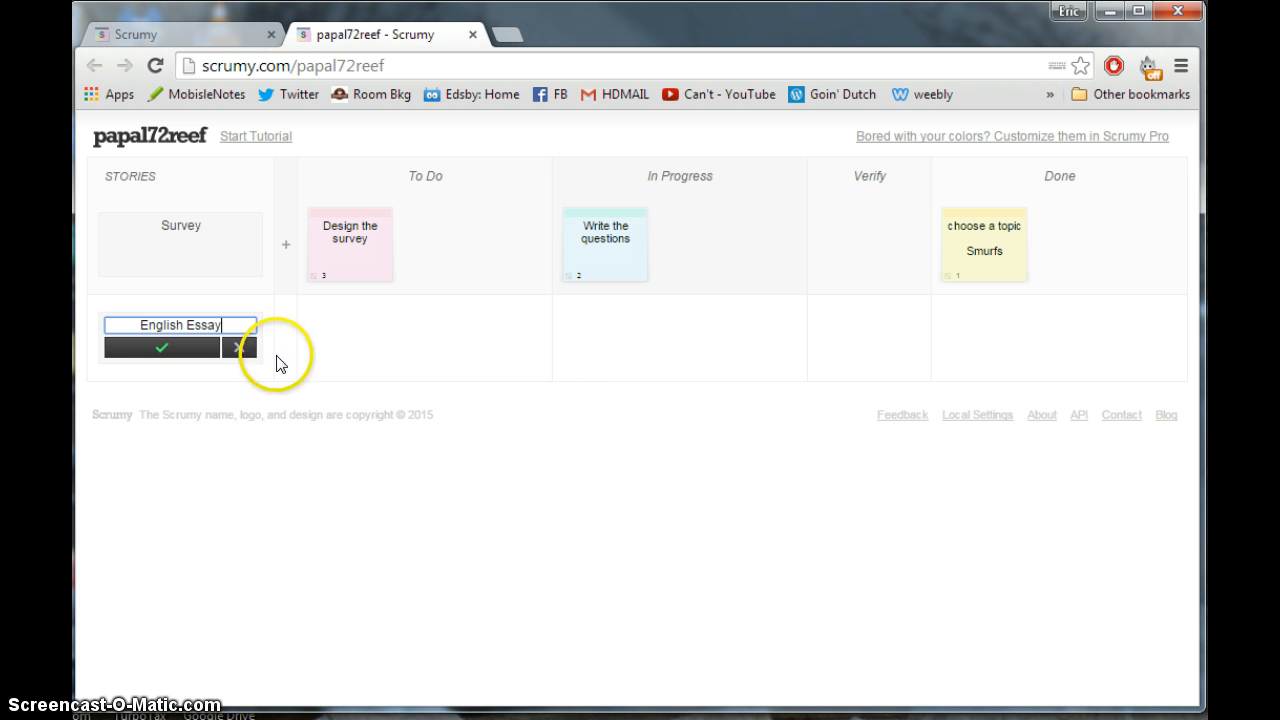
left_click(145, 350)
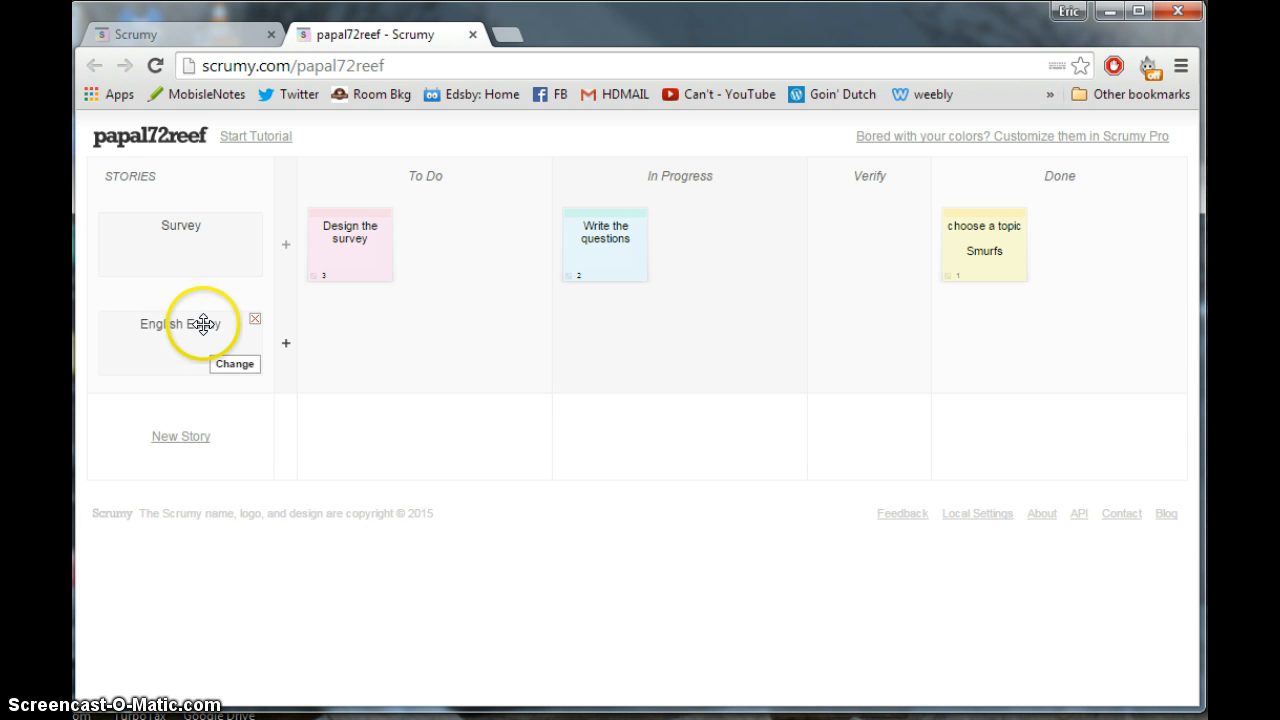